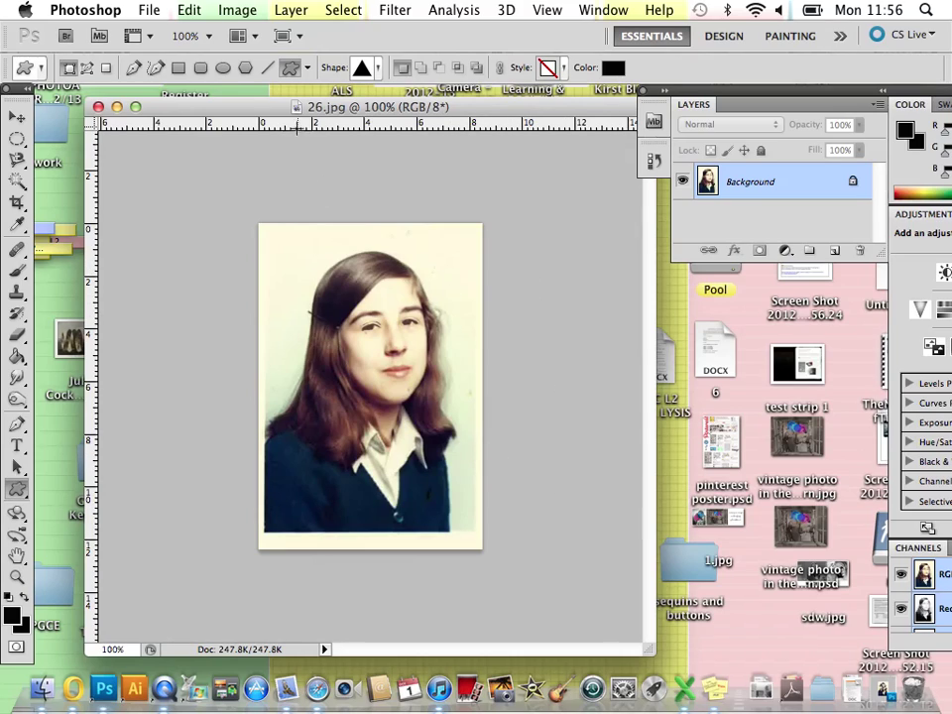
Draw a small black triangle with the Custom Shape tool over the mouth and chin area of the portrait in 26.jpg.
drag(293, 110, 273, 108)
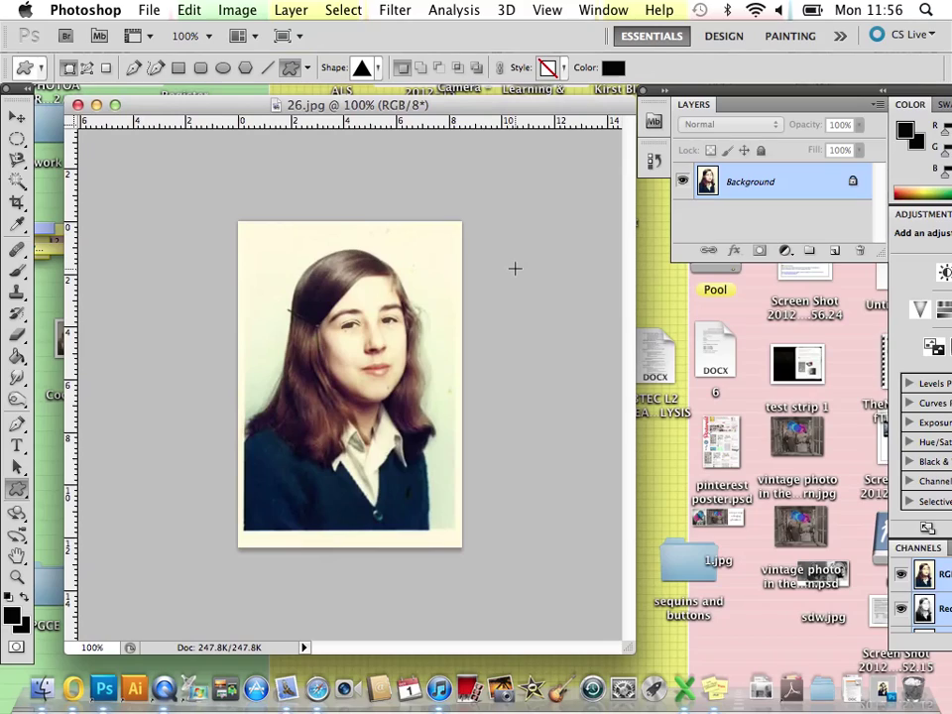
click(19, 492)
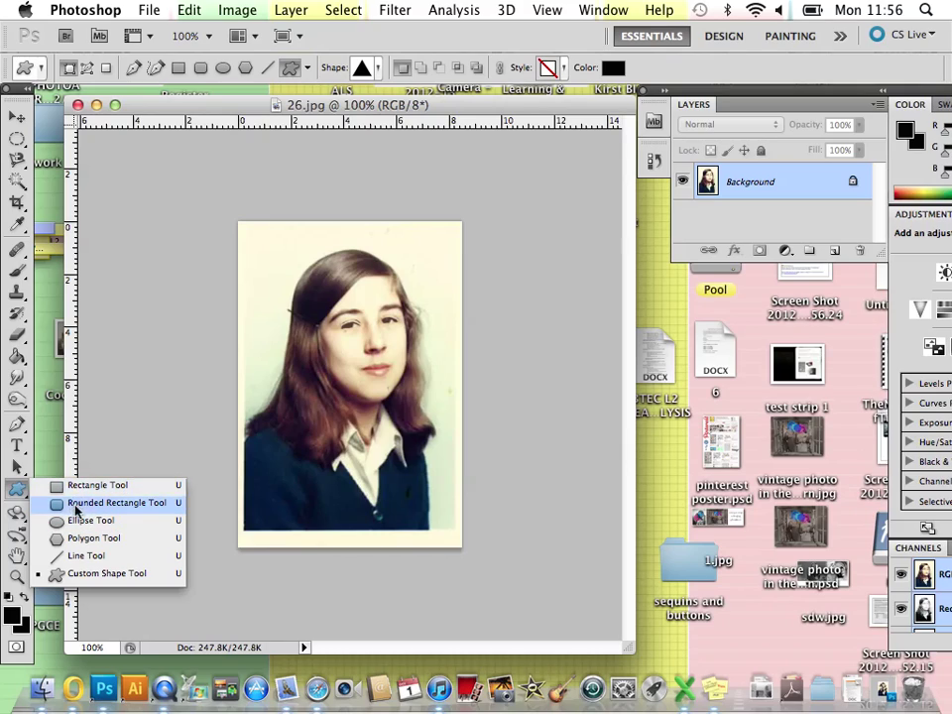
click(82, 582)
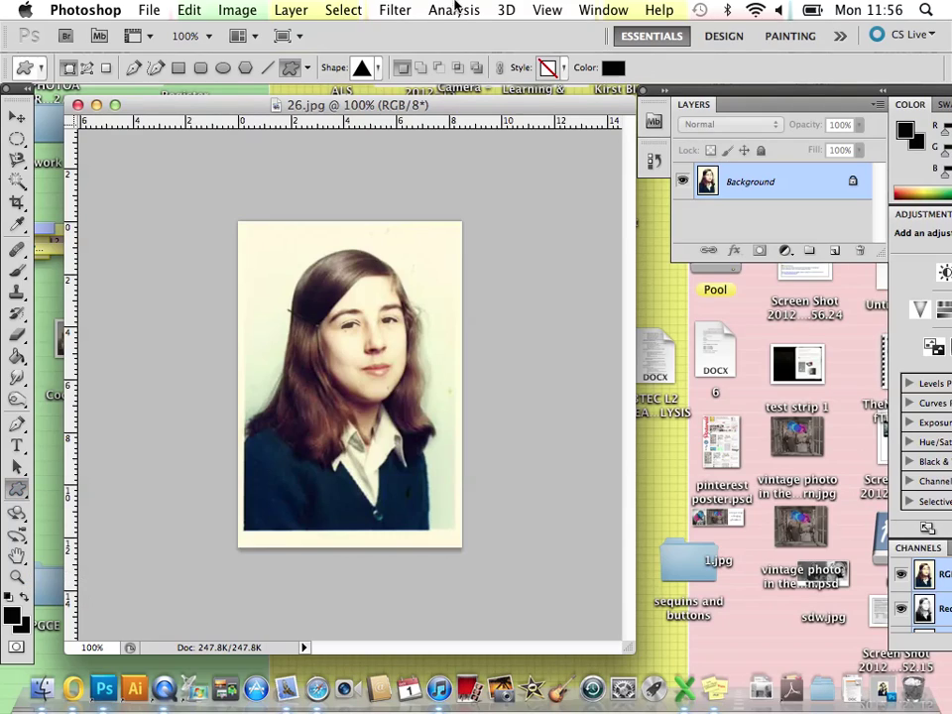
click(376, 67)
drag(451, 173, 430, 172)
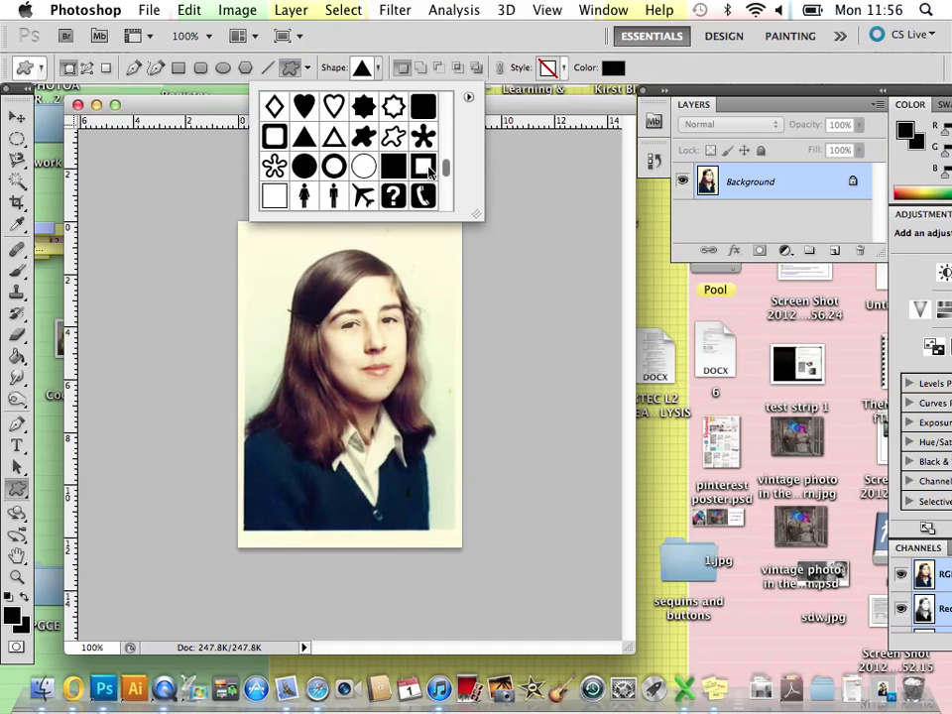
click(305, 138)
click(305, 138)
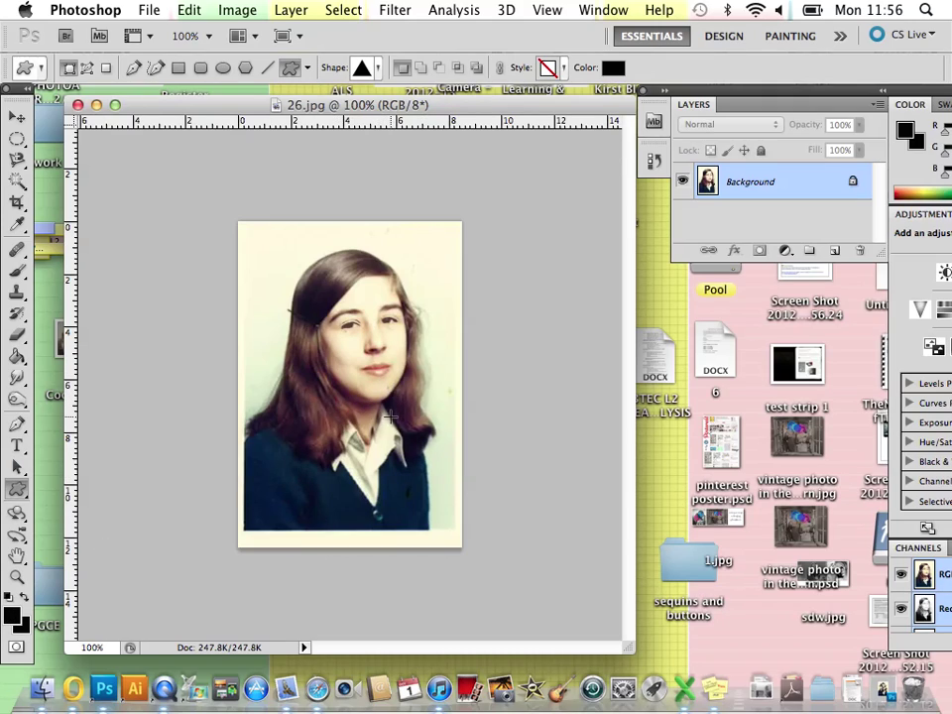
drag(378, 410, 372, 346)
Convert the locked Background into a regular layer named Layer 0 and place it above Shape 1.
click(16, 116)
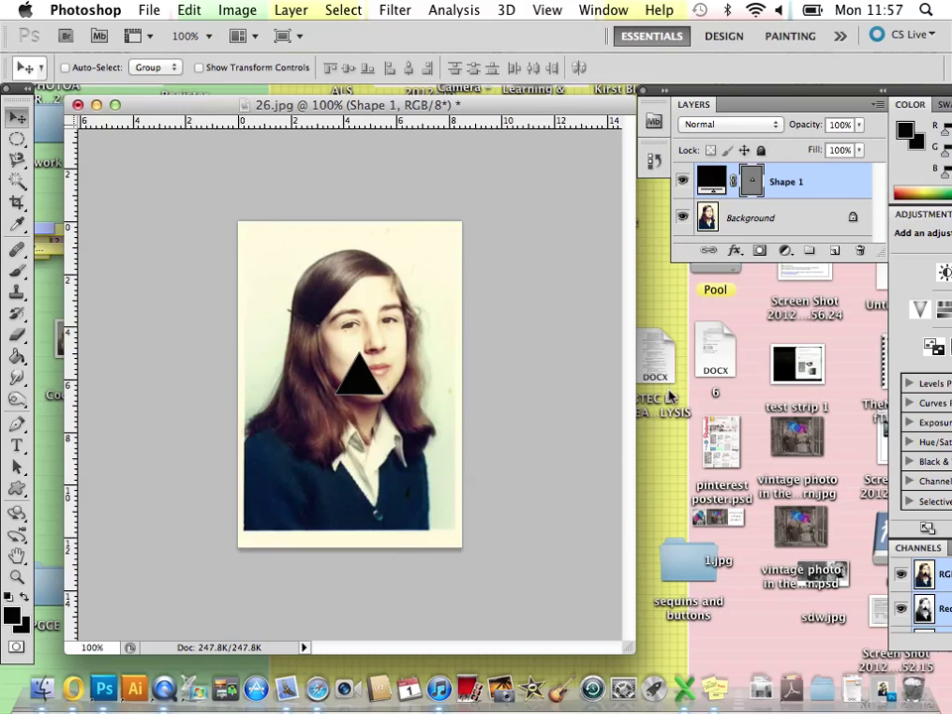
drag(684, 98, 708, 247)
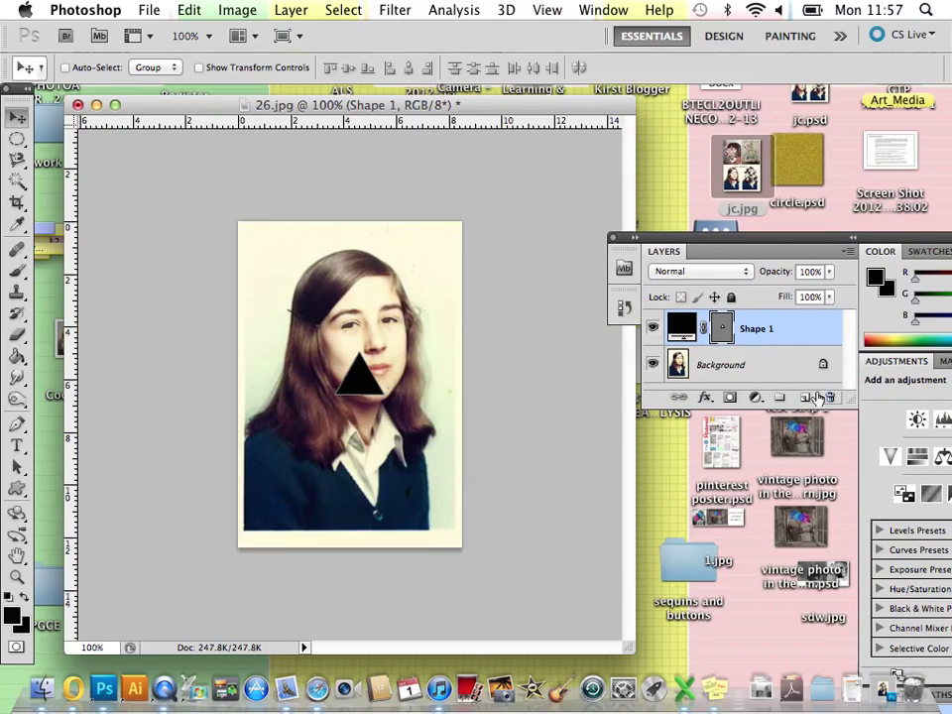
double_click(799, 367)
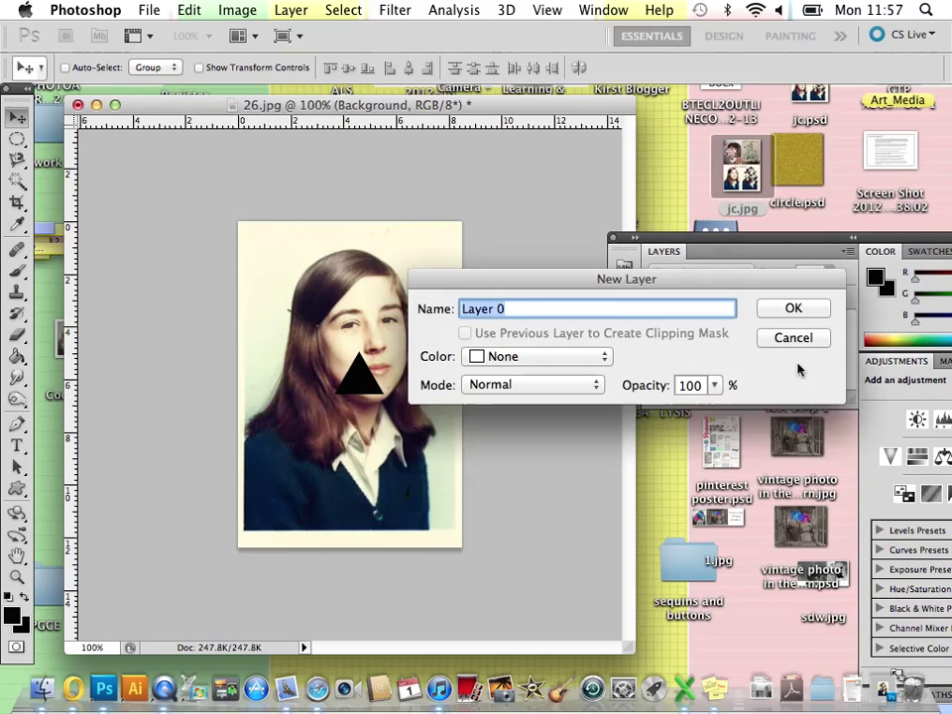
click(793, 310)
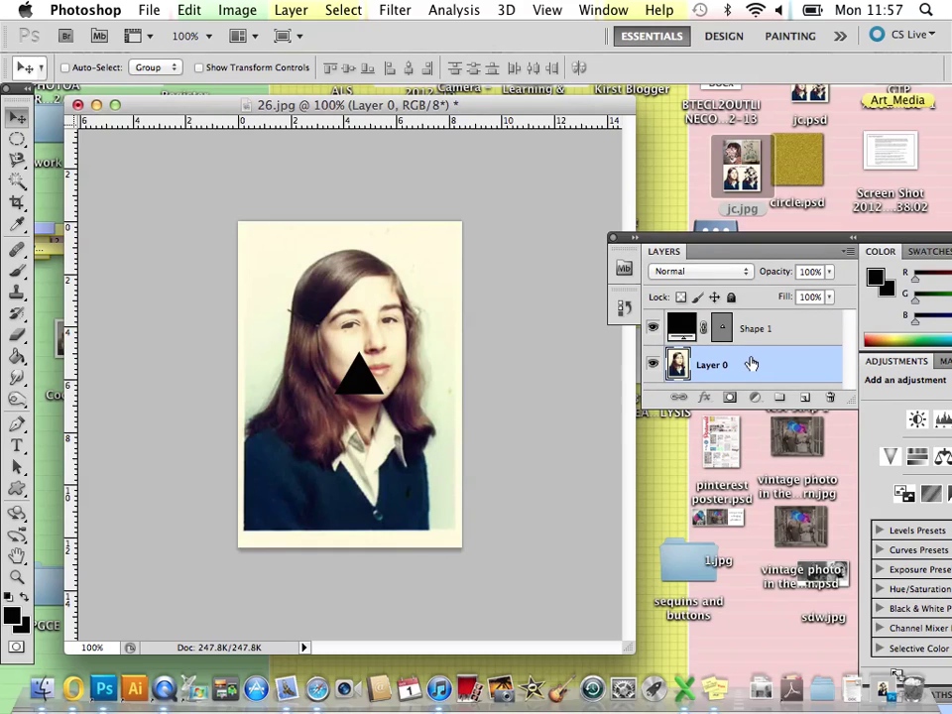
drag(752, 363, 749, 325)
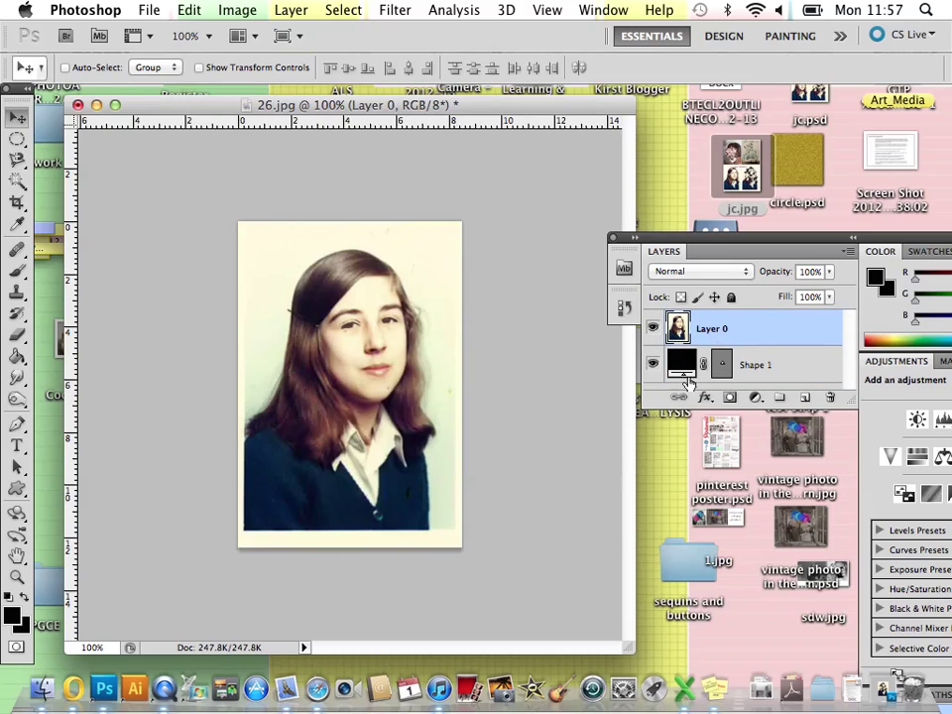
Clip Layer 0 to the triangle with a clipping mask and shift the photo so an eye fills the triangle.
right_click(740, 331)
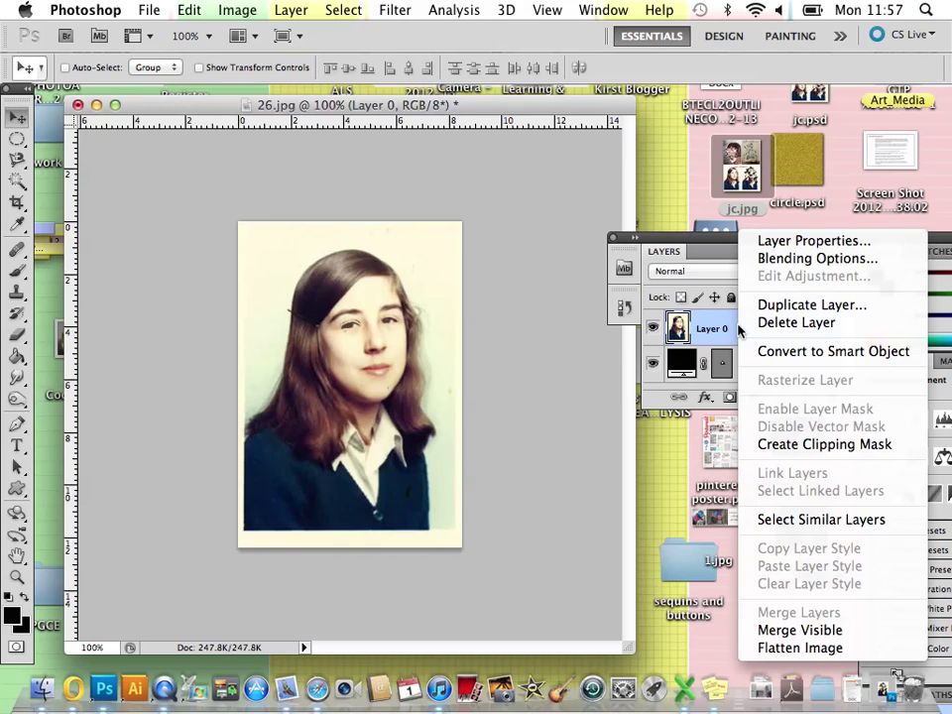
click(808, 445)
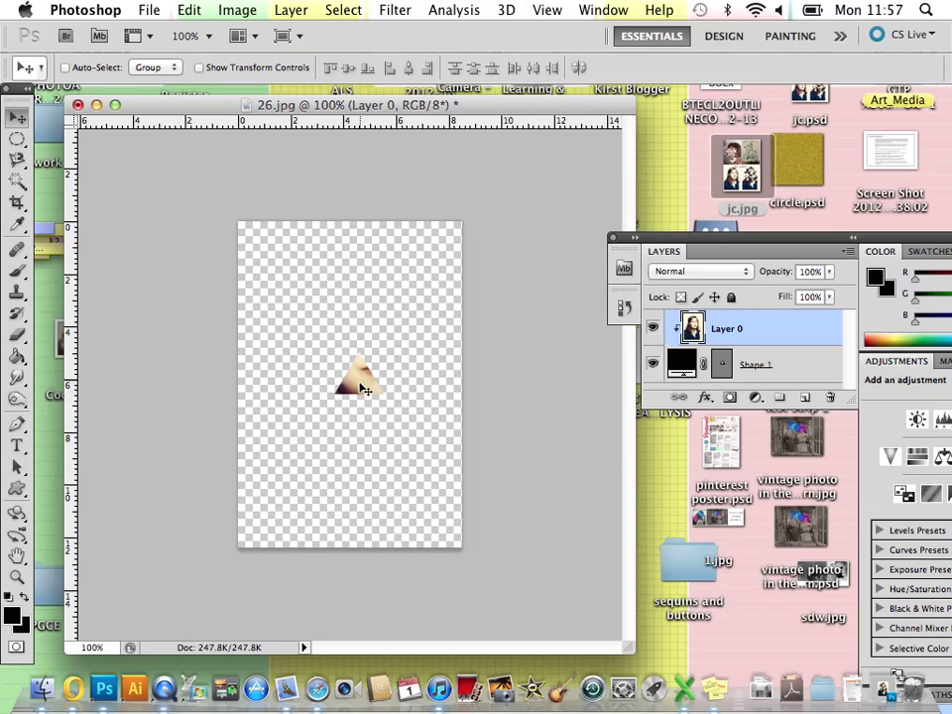
mouse_move(366, 389)
mouse_down()
mouse_move(395, 436)
mouse_move(389, 418)
mouse_move(388, 427)
mouse_move(357, 418)
mouse_move(289, 363)
mouse_move(337, 375)
mouse_move(378, 357)
mouse_move(394, 389)
mouse_move(385, 334)
mouse_move(404, 340)
mouse_move(387, 418)
mouse_move(404, 428)
mouse_move(370, 397)
mouse_up()
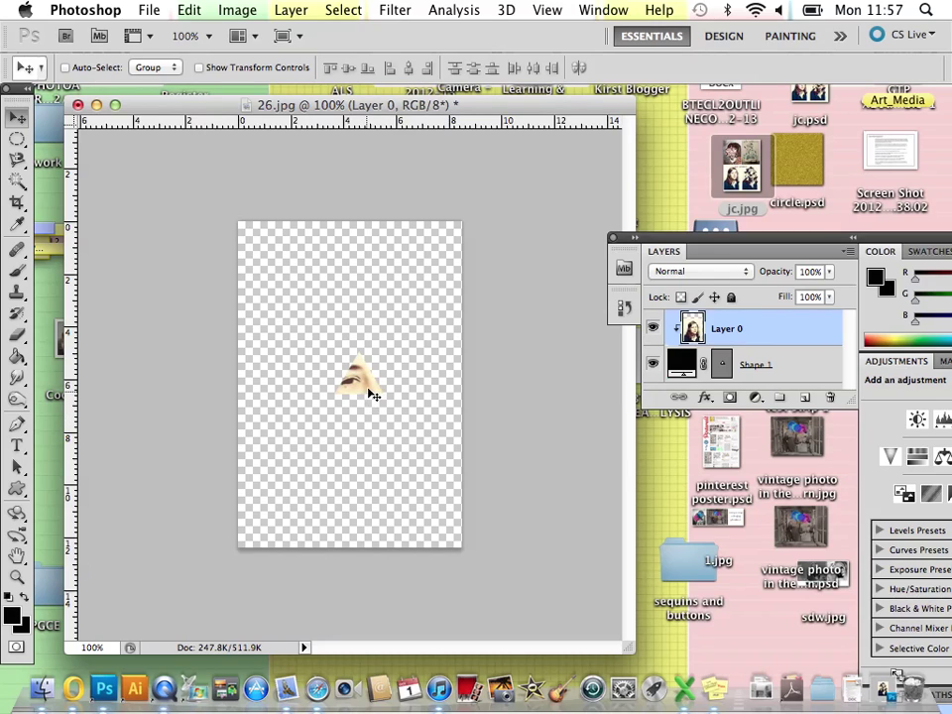
Open the desktop image 25.png in Photoshop and arrange its window beside 26.jpg so both portraits are accessible.
drag(340, 105, 459, 105)
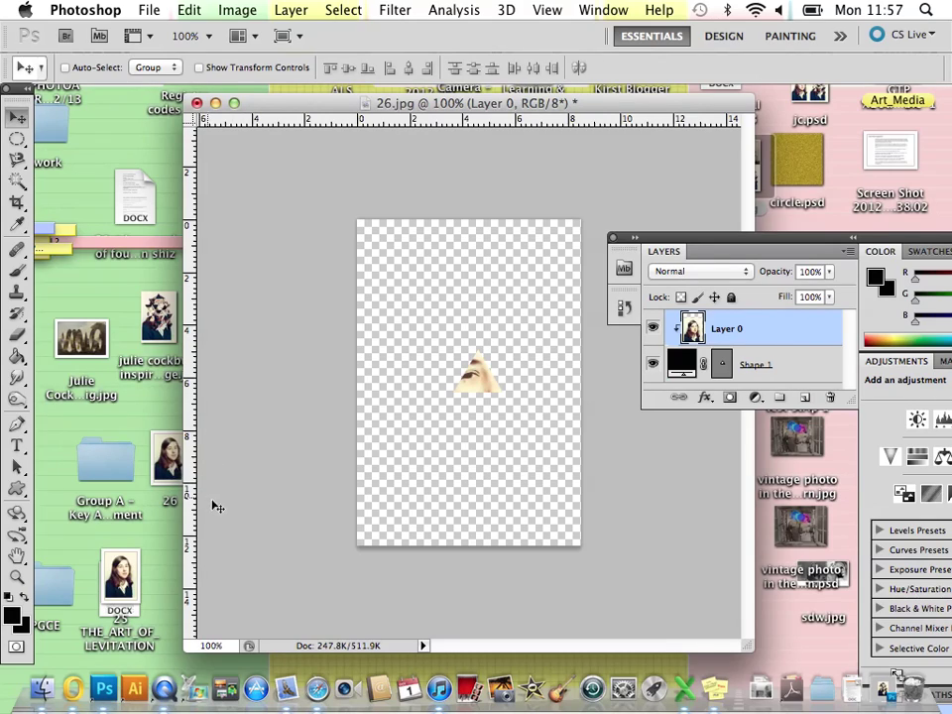
drag(119, 573, 104, 681)
drag(417, 122, 170, 134)
click(545, 185)
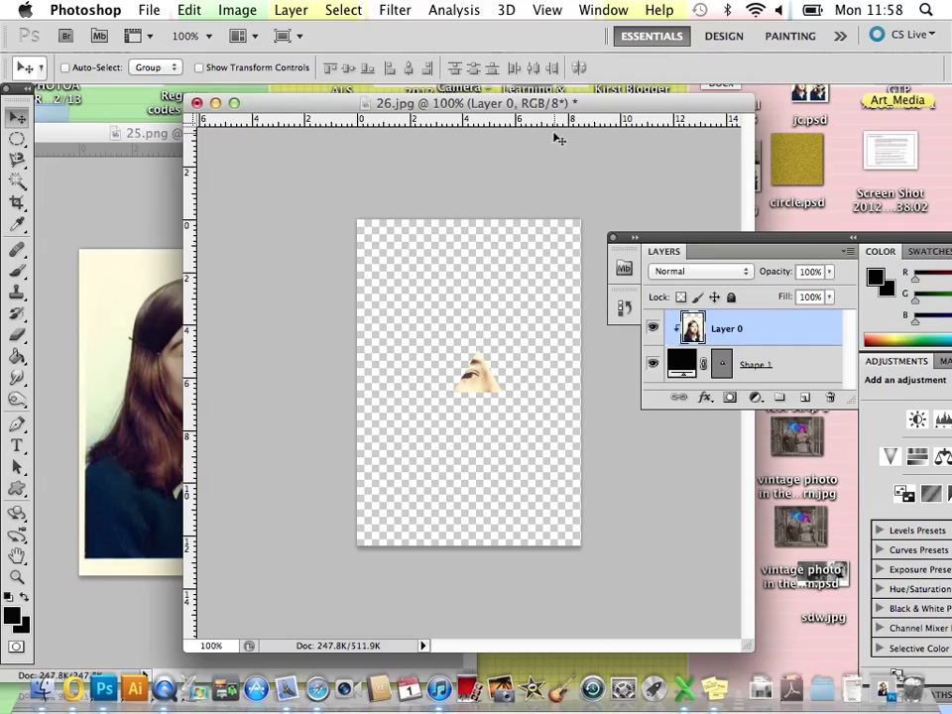
drag(558, 114, 581, 147)
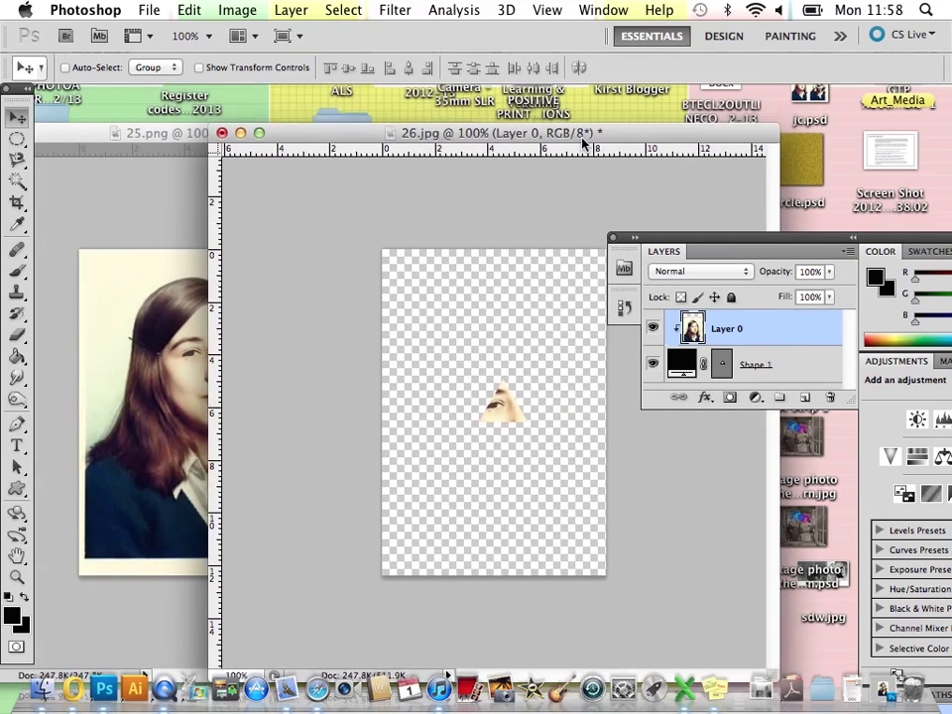
Merge Layer 0 with Shape 1 and copy the resulting eye triangle onto the forehead of the portrait in 25.png.
shift+click(801, 364)
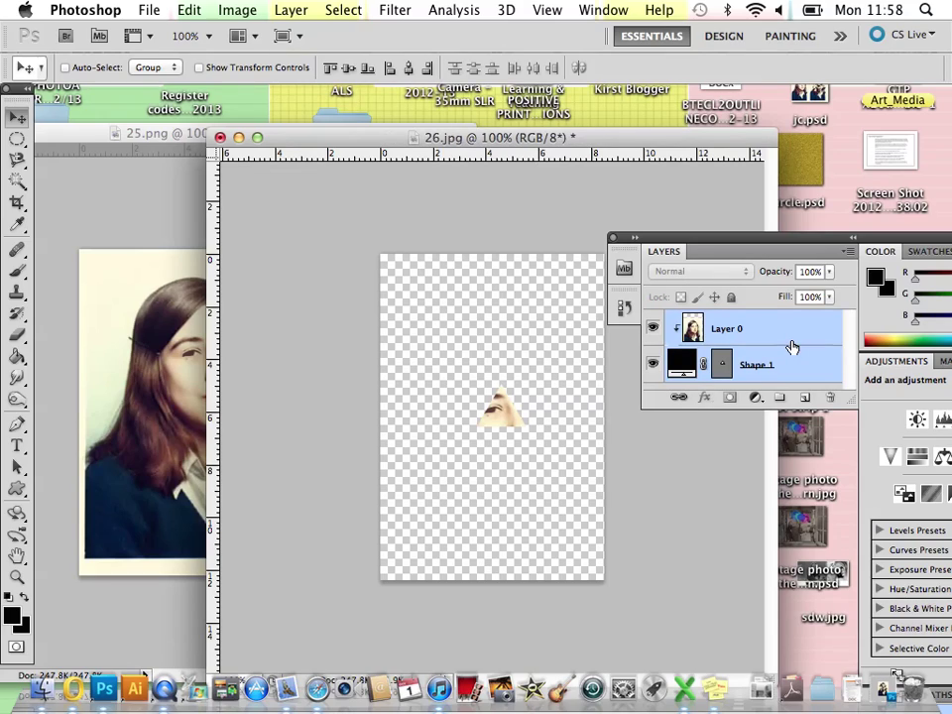
key(super+e)
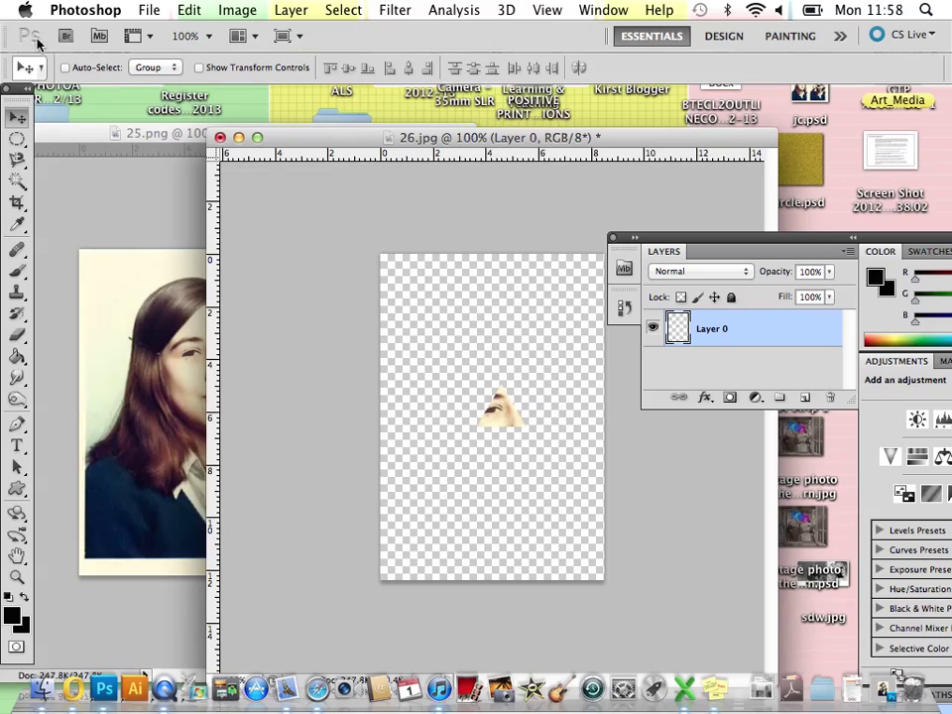
drag(509, 426, 206, 341)
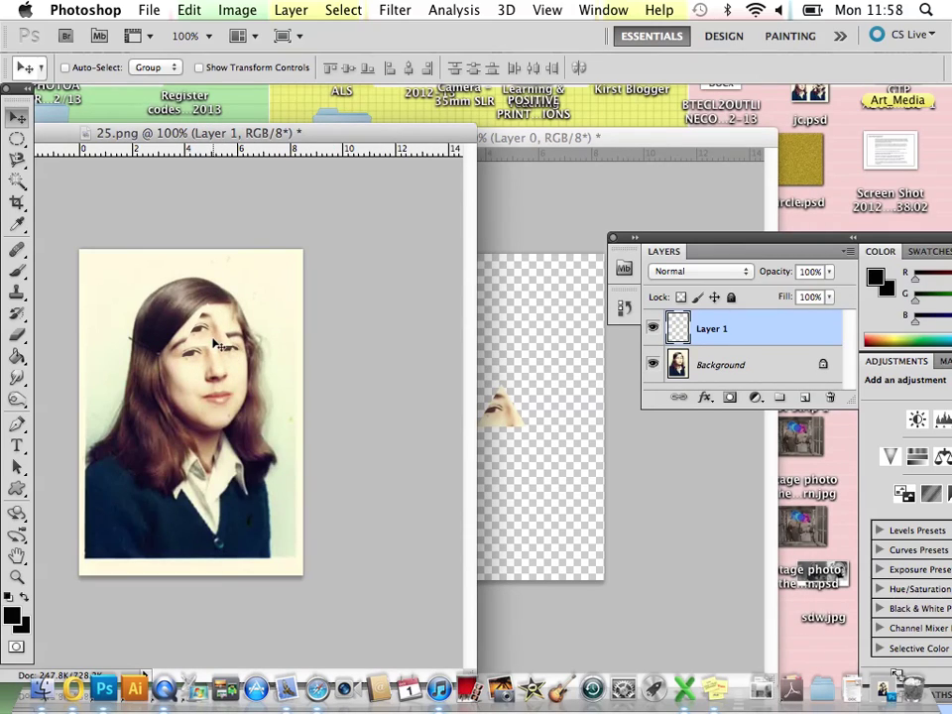
click(195, 12)
mouse_move(361, 422)
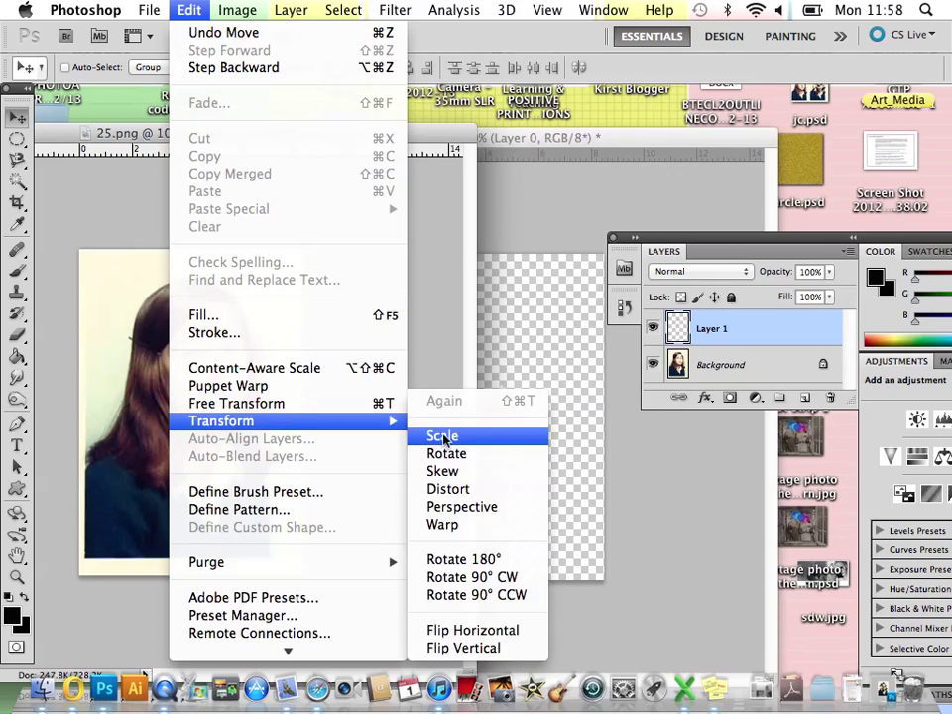
click(444, 439)
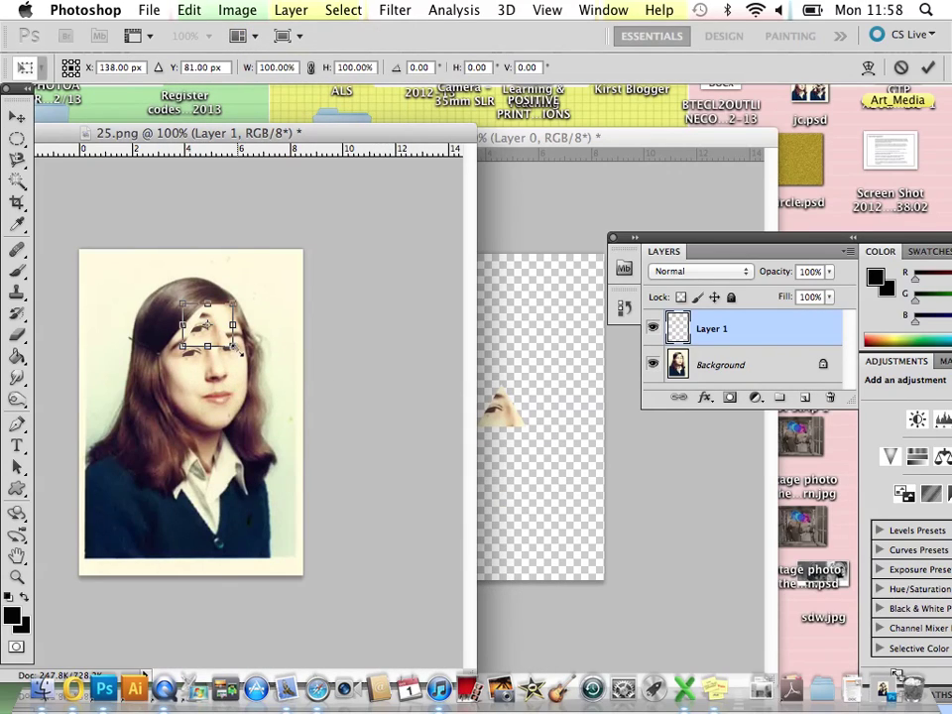
key(Return)
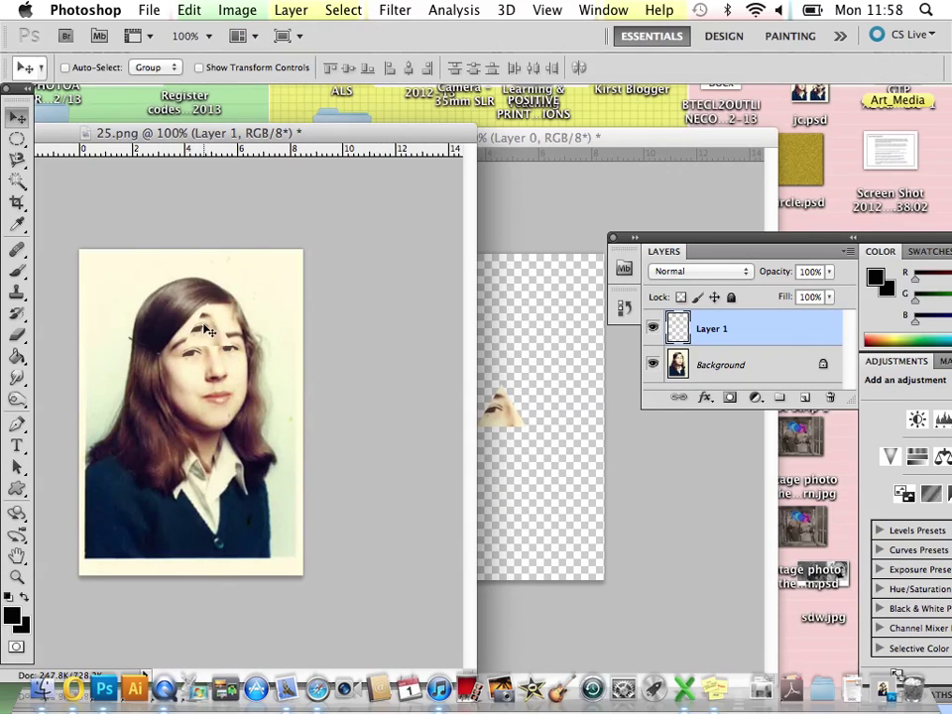
Move the eye triangle down over the mouth of the portrait in 25.png.
drag(210, 363, 229, 407)
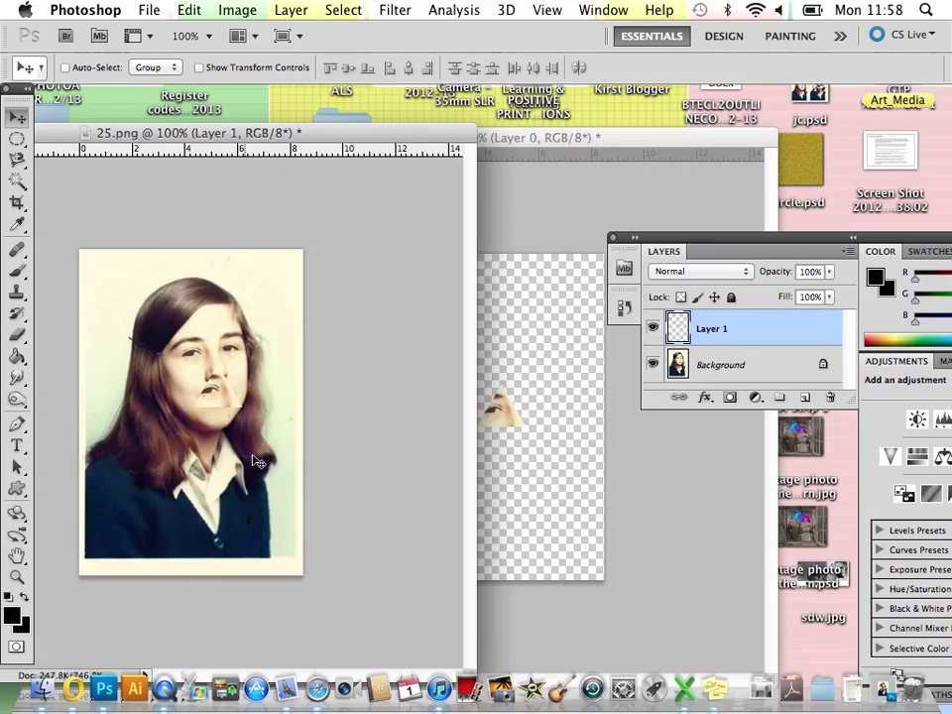
mouse_move(222, 394)
mouse_down()
mouse_move(211, 400)
mouse_move(226, 405)
mouse_up()
Undo the layer merge in 26.jpg and shift the photo inside the triangle to frame the cheek and hair edge.
click(529, 260)
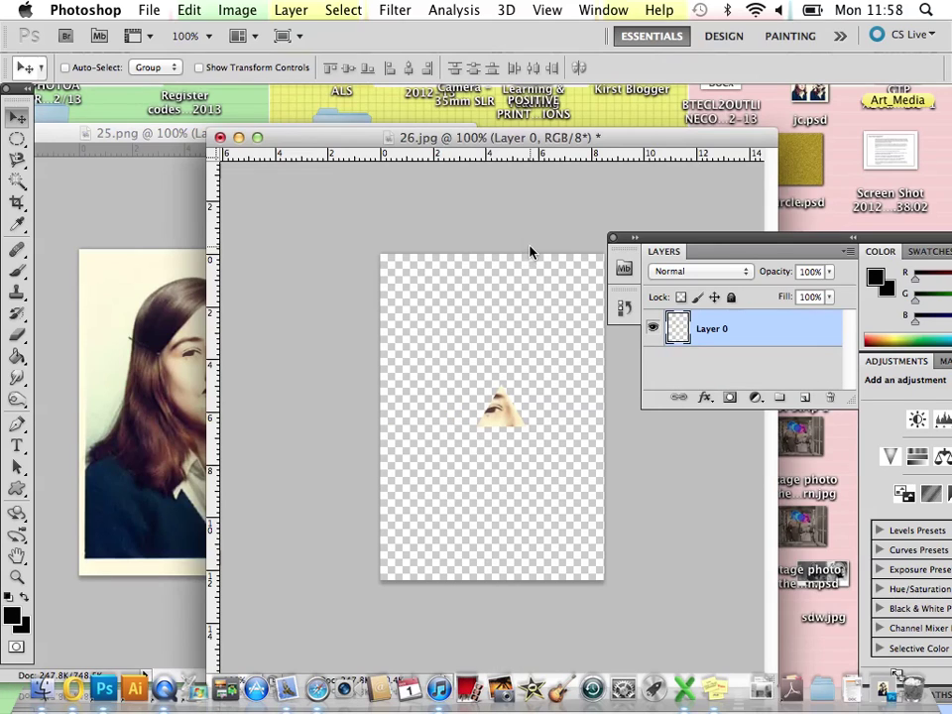
drag(495, 146, 404, 126)
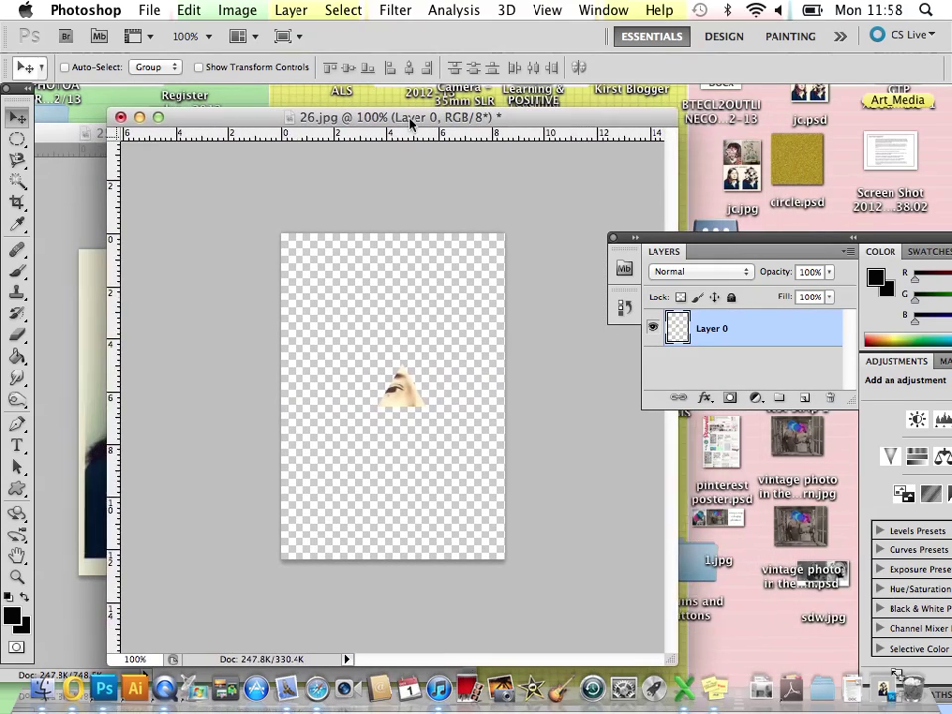
click(196, 10)
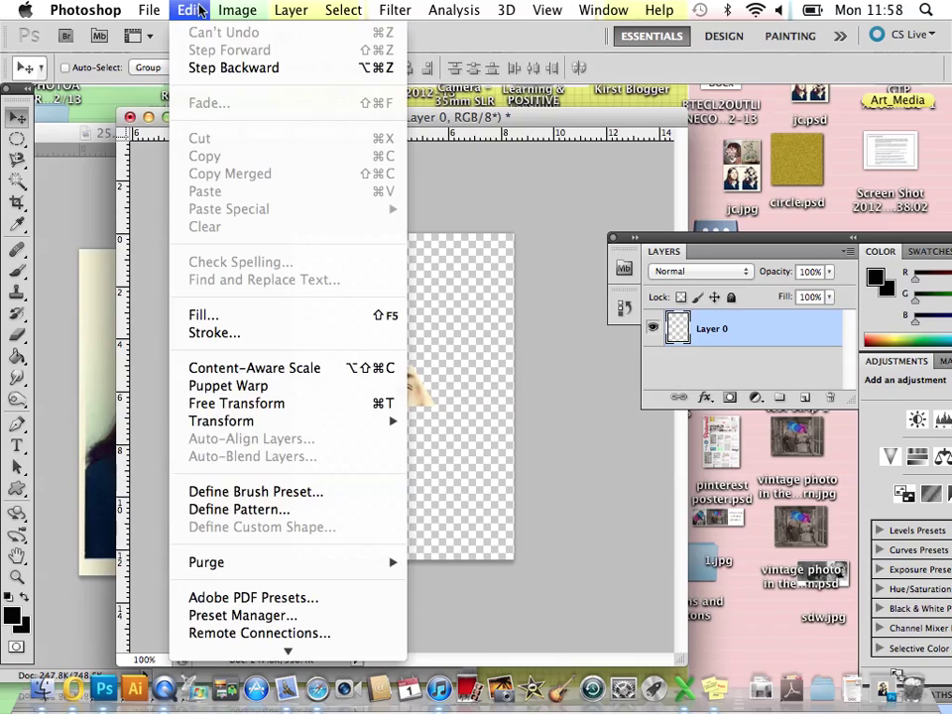
click(240, 69)
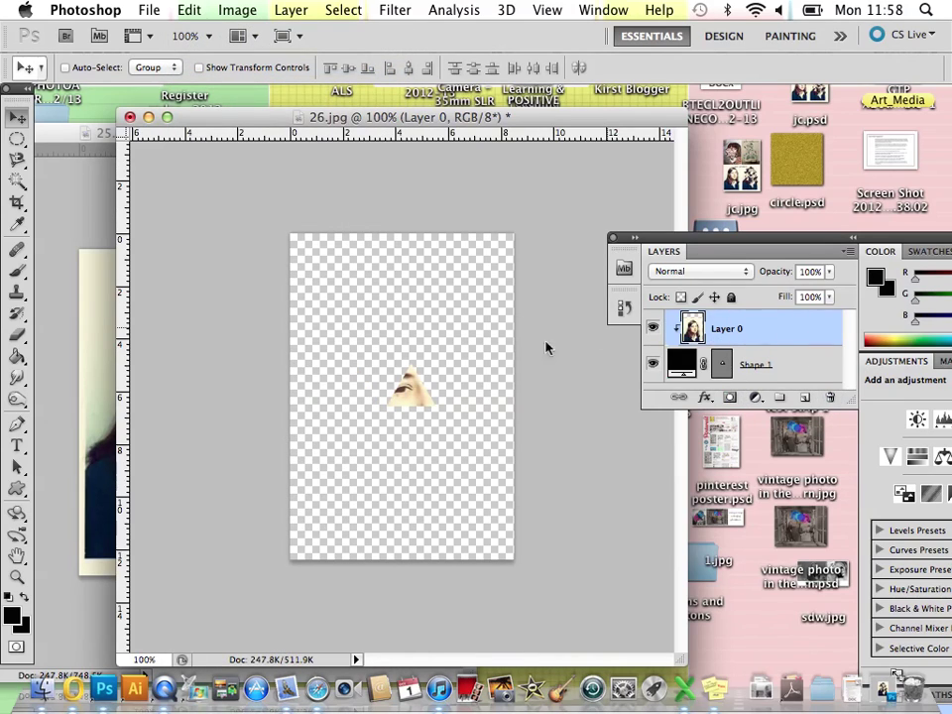
drag(415, 393, 435, 348)
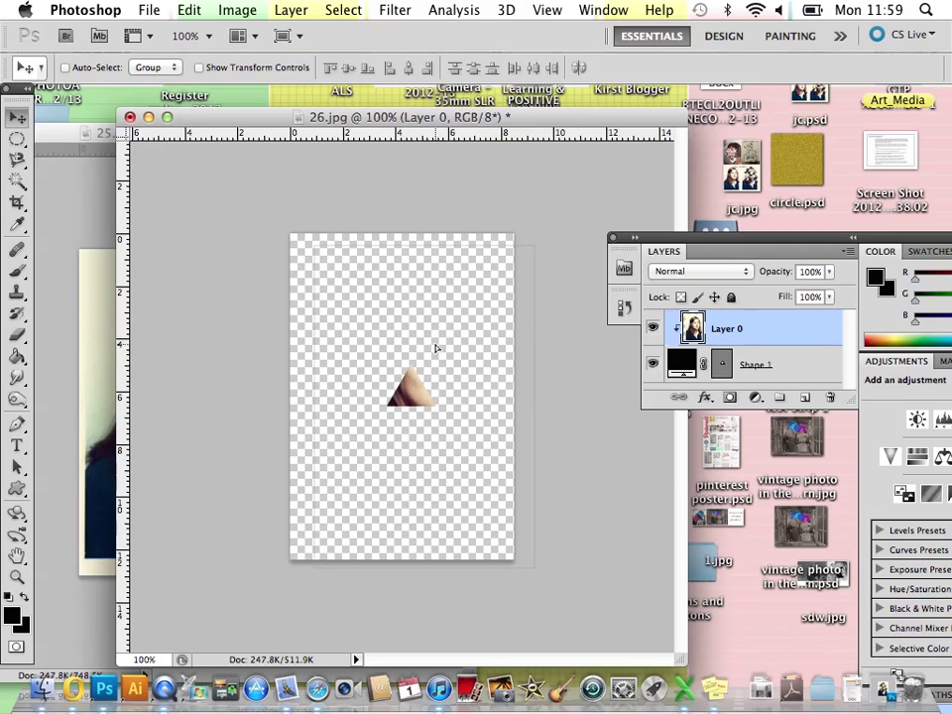
Merge Layer 0 with Shape 1 and place the cheek-and-hair triangle on the lower cheek beside the hair in 25.png.
shift+click(794, 366)
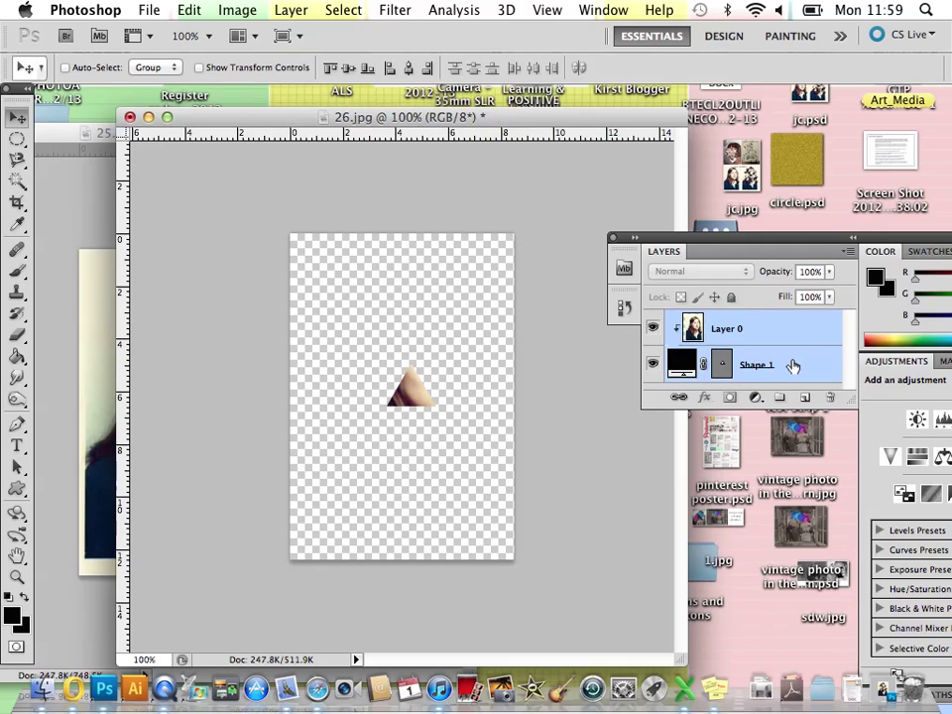
key(super+e)
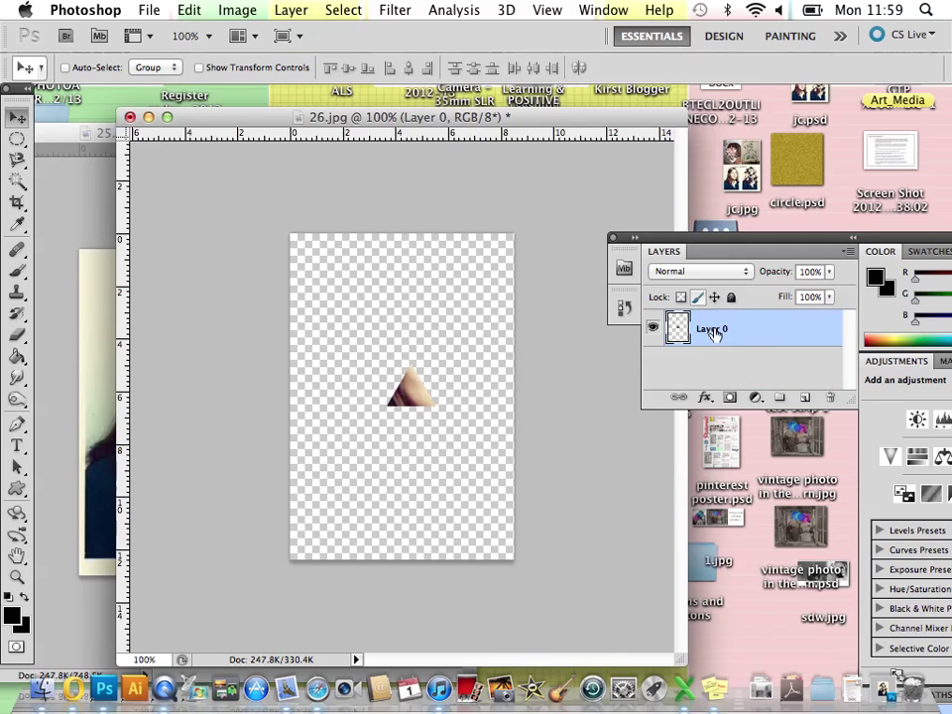
drag(320, 117, 448, 118)
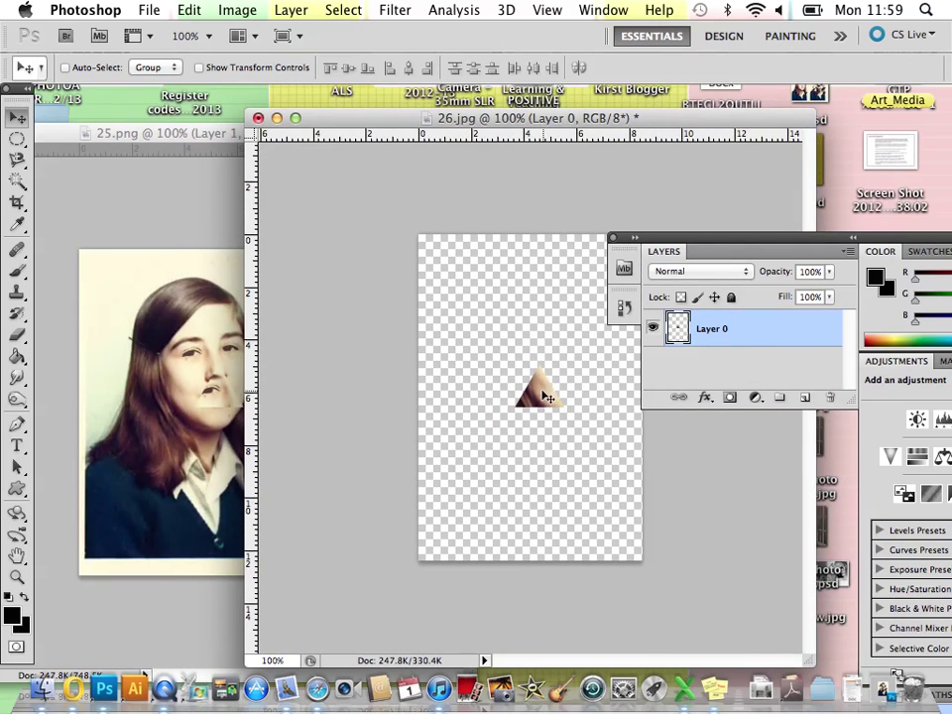
click(154, 377)
drag(155, 377, 173, 399)
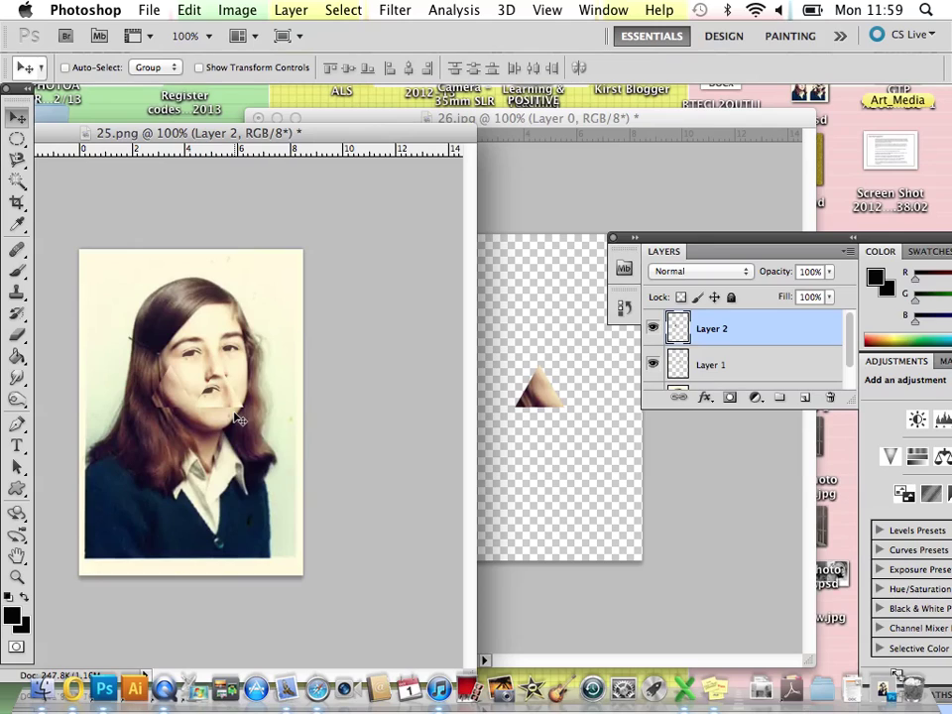
Undo the second layer merge in 26.jpg and shift the photo inside the triangle to frame the lips.
drag(397, 119, 336, 109)
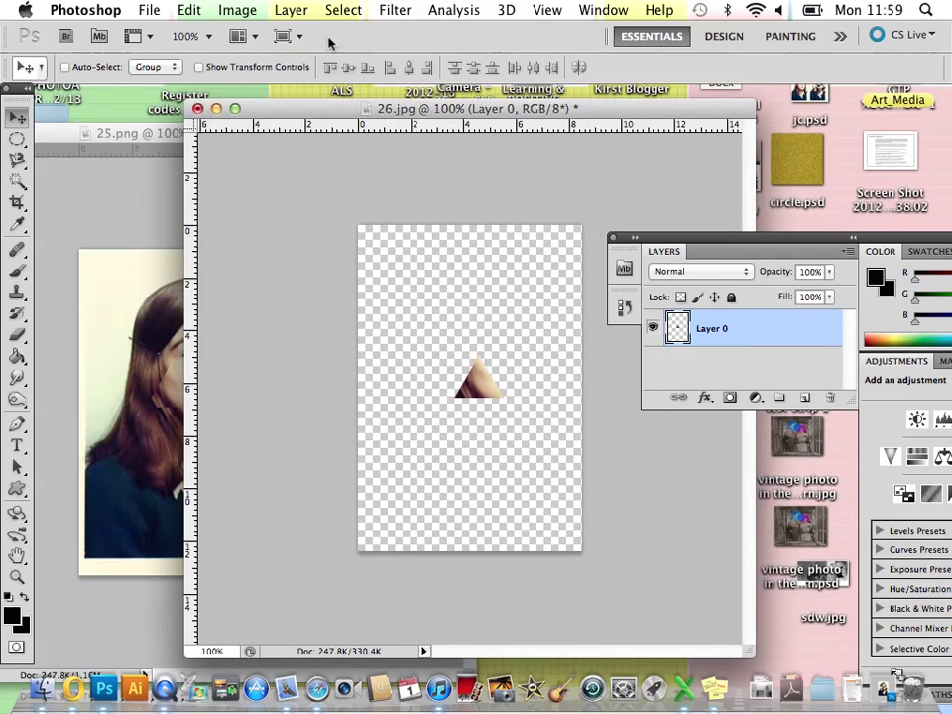
click(188, 10)
click(246, 65)
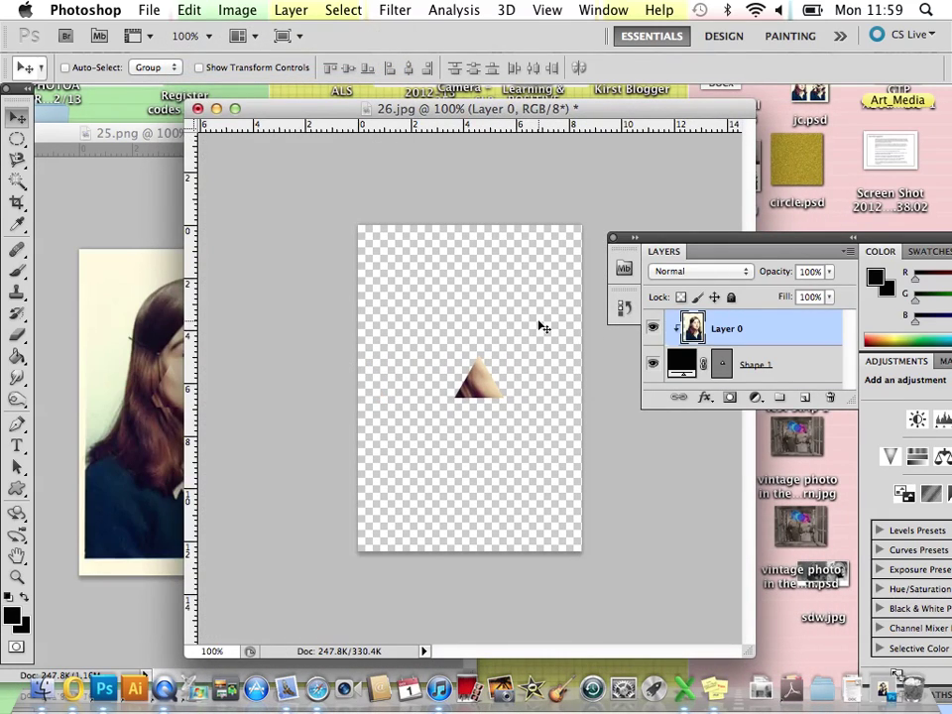
drag(440, 288, 451, 394)
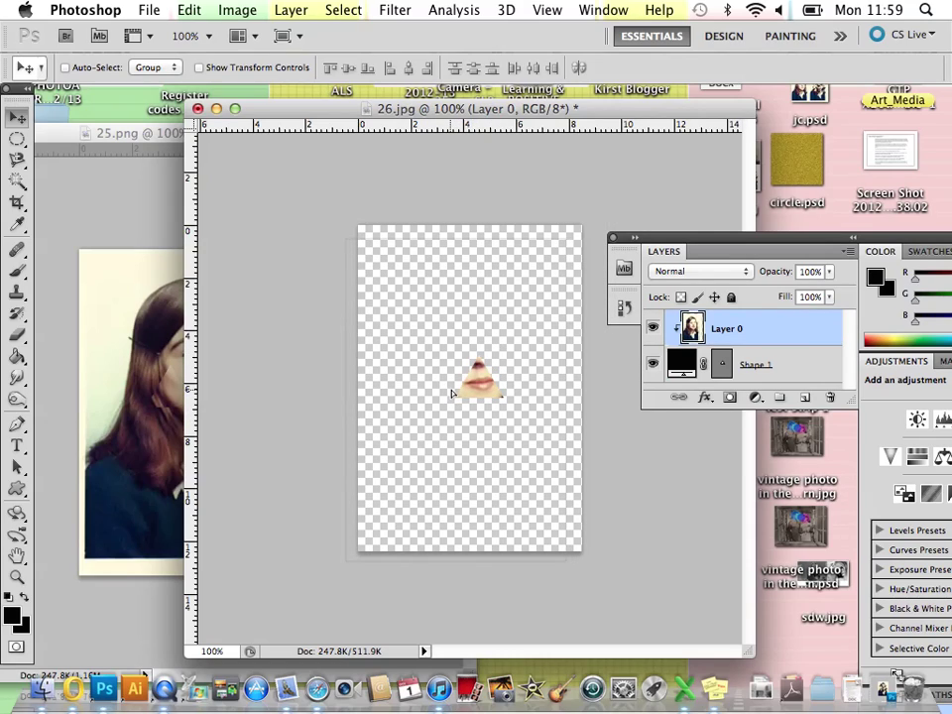
Merge Layer 0 with Shape 1 in 26.jpg and place the lips triangle over the shaded-side eye of the portrait in 25.png.
shift+click(782, 362)
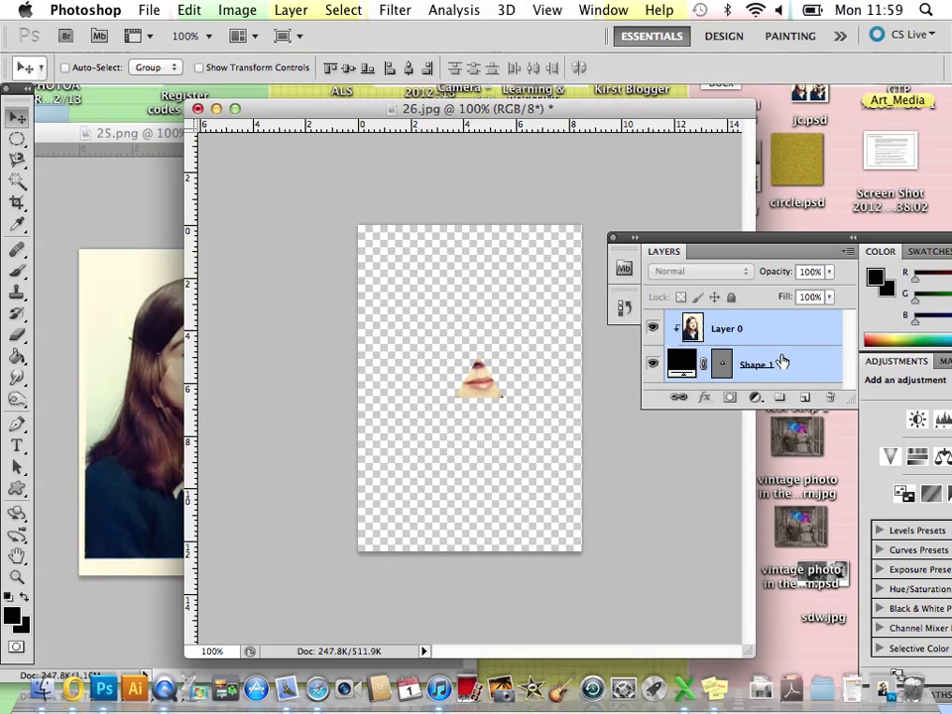
key(super+e)
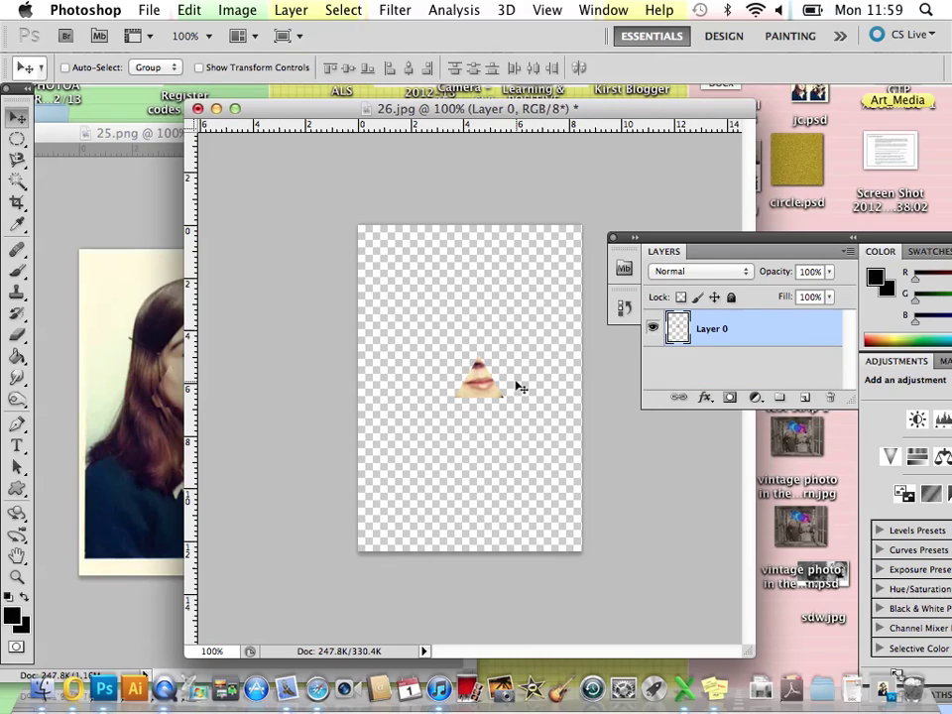
drag(278, 401, 198, 352)
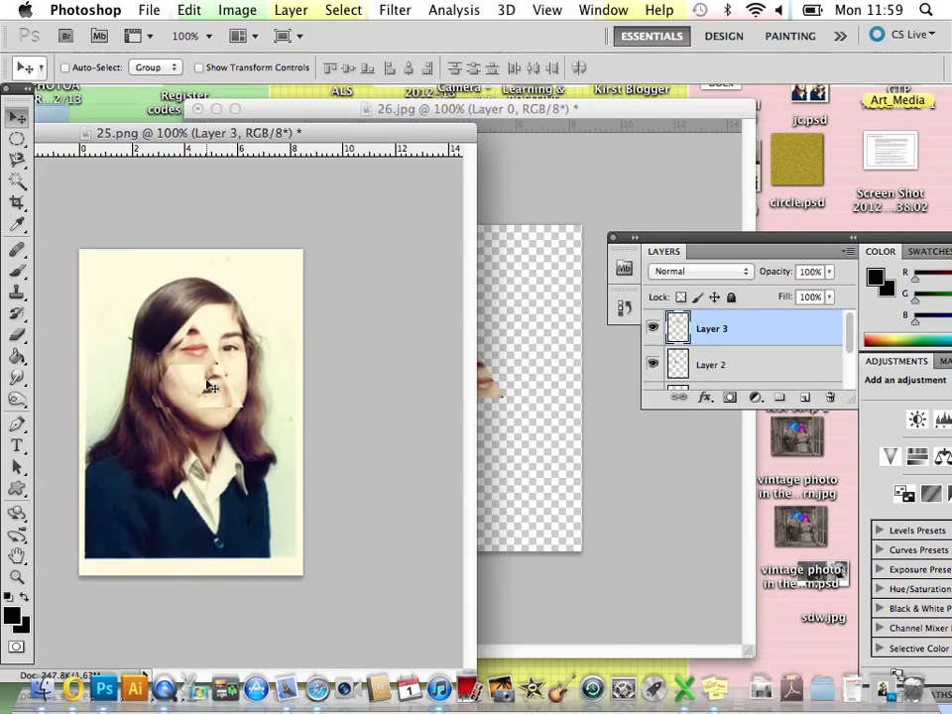
key(shift+Down)
key(shift+Up)
Rotate the lips triangle about 61° clockwise and move it down onto the cheek beside the nose in 25.png.
click(189, 9)
mouse_move(295, 425)
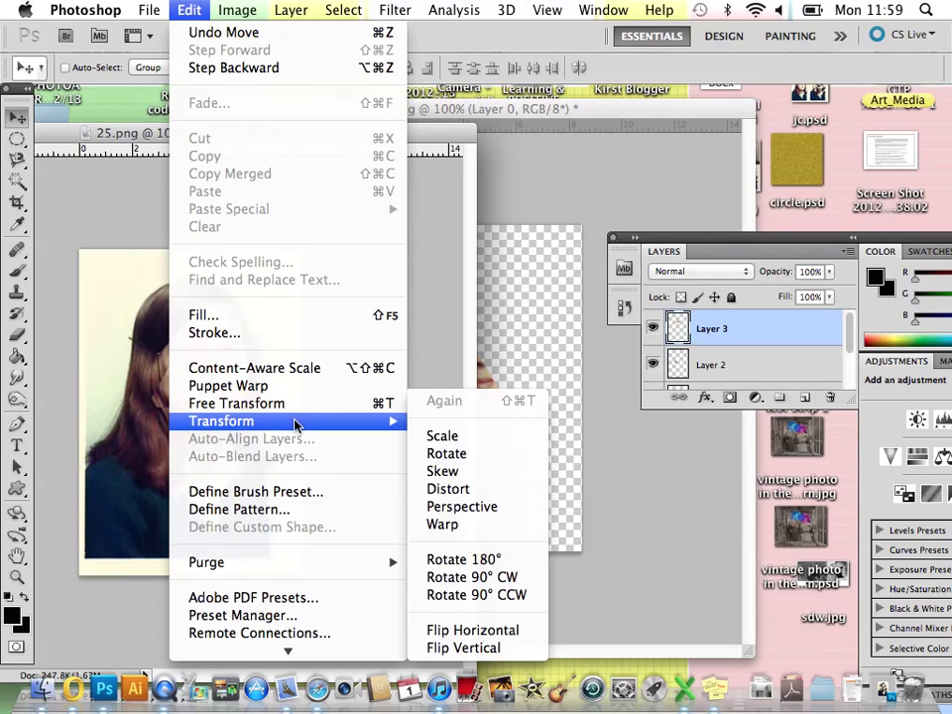
click(457, 454)
drag(226, 316, 243, 356)
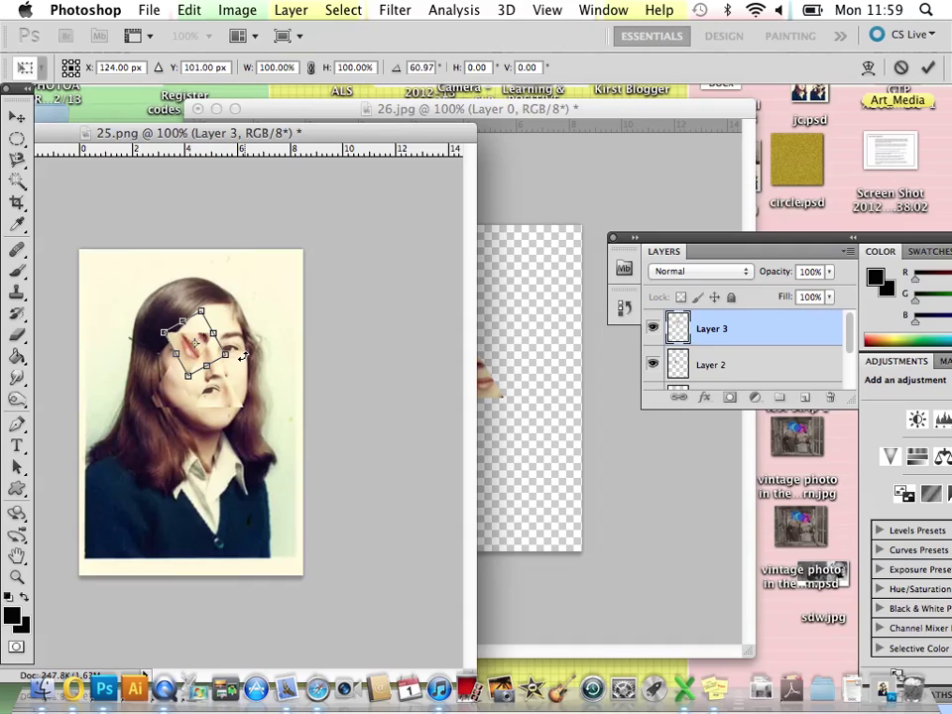
key(Return)
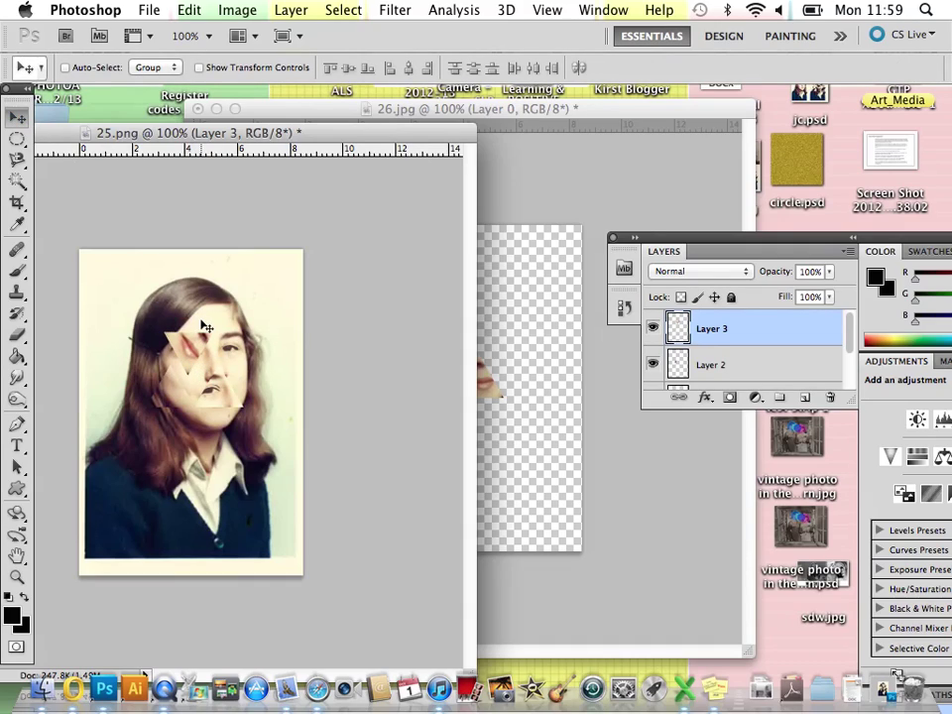
drag(201, 361, 205, 384)
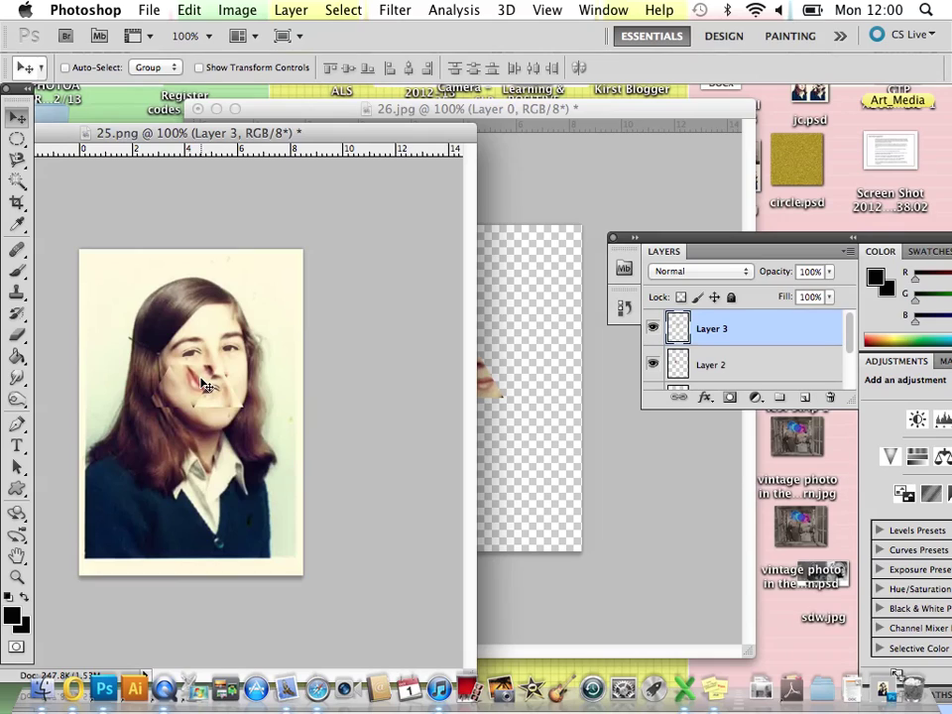
Undo the layer merge in 26.jpg and shift the photo inside the triangle to frame the hair and collar edge.
click(564, 309)
click(188, 10)
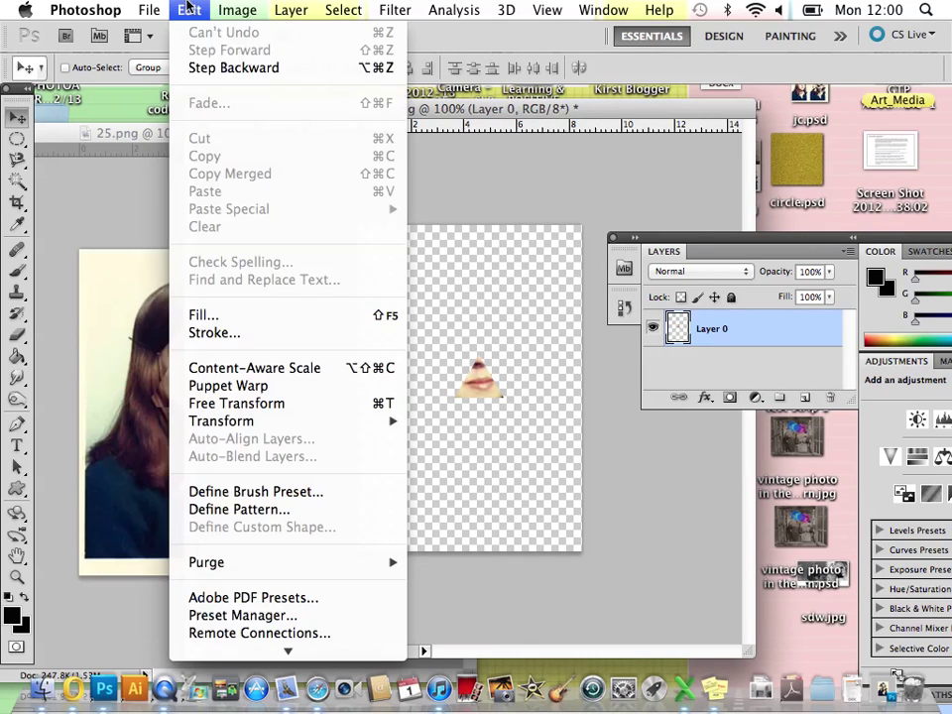
click(238, 67)
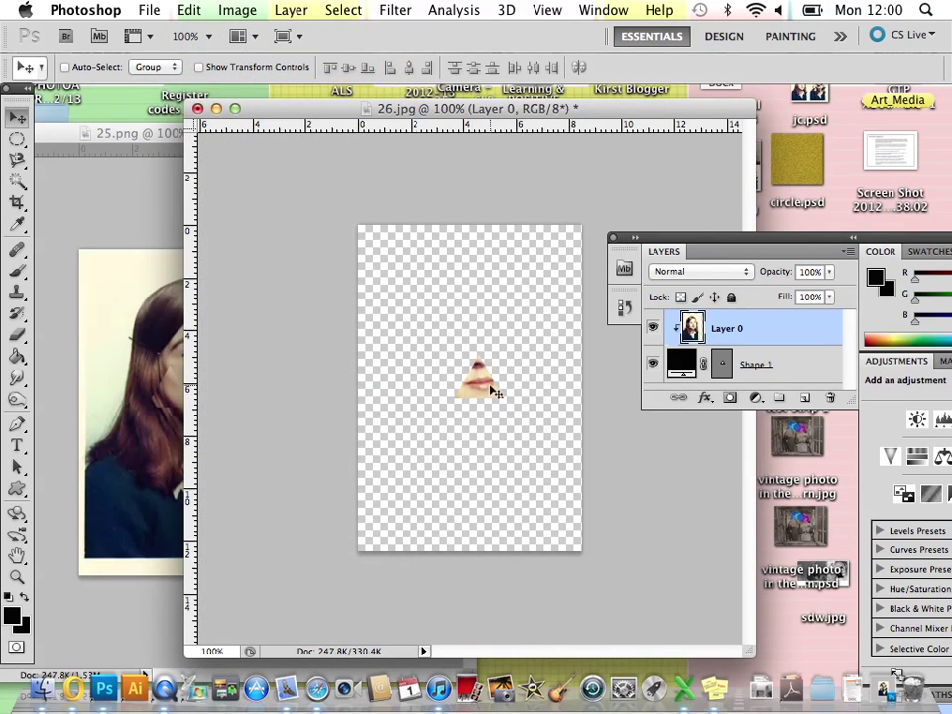
drag(514, 376, 534, 312)
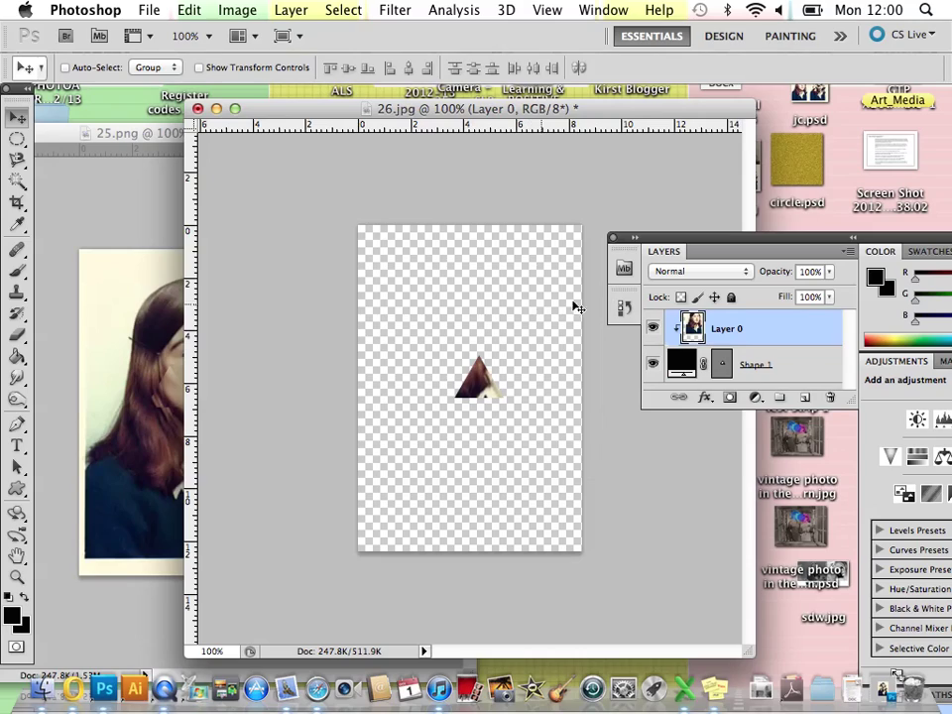
Merge Layer 0 with Shape 1 and place the hair-and-collar triangle beside the neck, just below the jaw, in 25.png.
shift+click(778, 365)
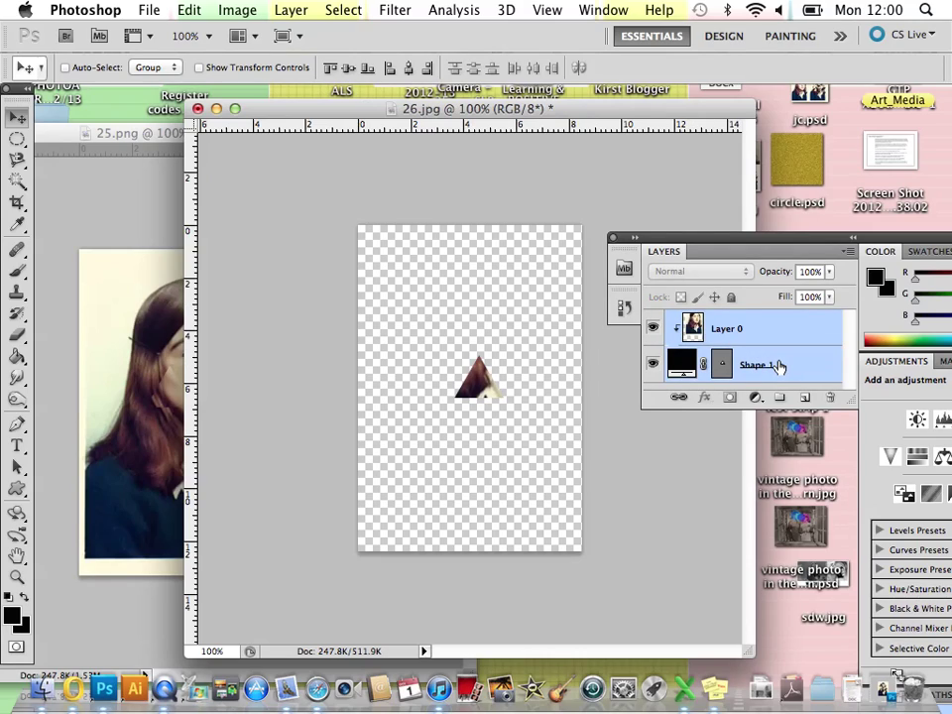
key(super+e)
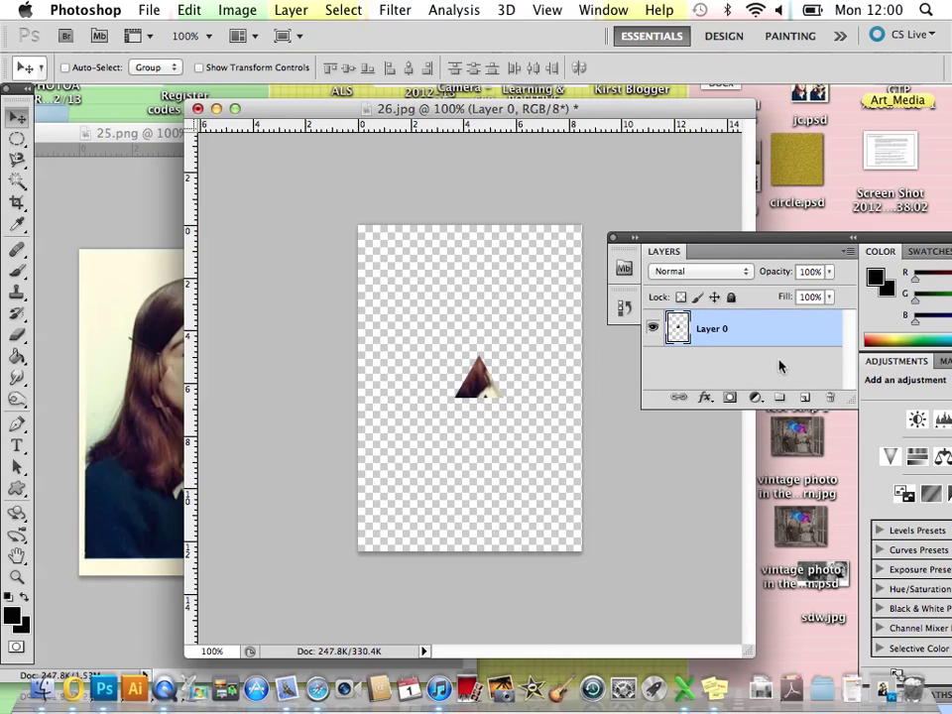
click(139, 420)
drag(139, 420, 199, 433)
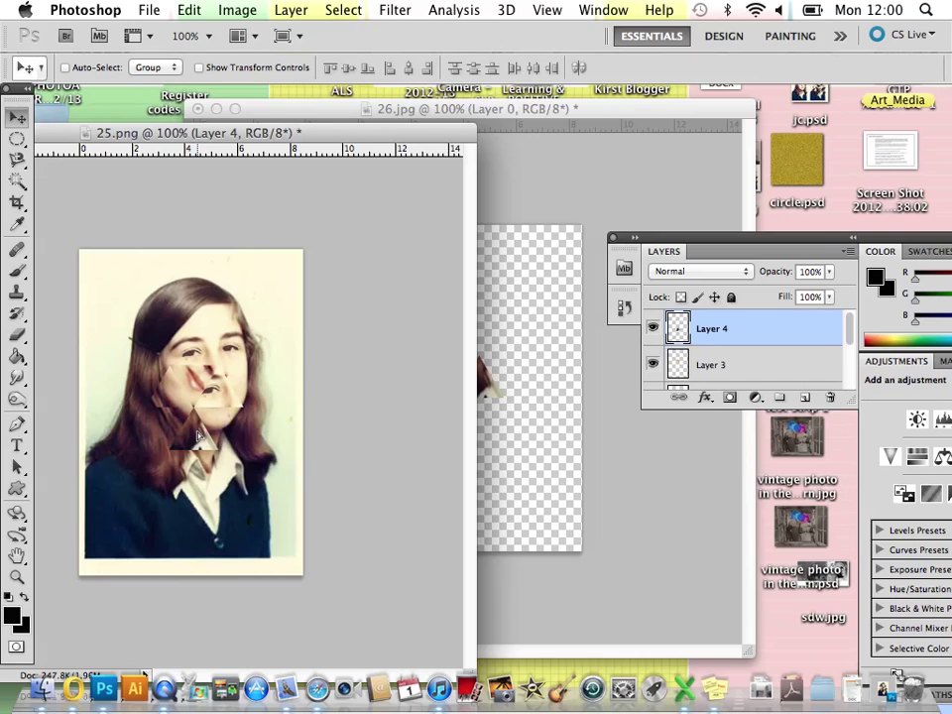
Undo the hair-and-collar merge in 26.jpg and shift the photo up so only the navy jumper fills the triangle.
click(532, 414)
click(189, 9)
click(219, 66)
drag(486, 385, 495, 343)
Merge Layer 0 with Shape 1 and place the navy jumper triangle over the eye above the lips fragment in 25.png.
shift+click(778, 364)
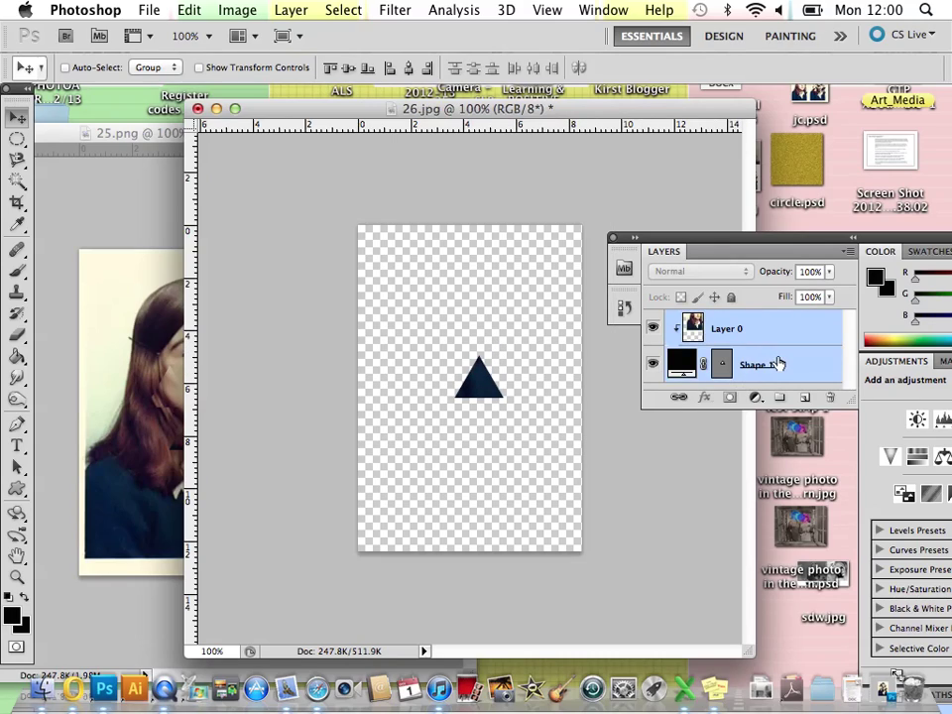
key(super+e)
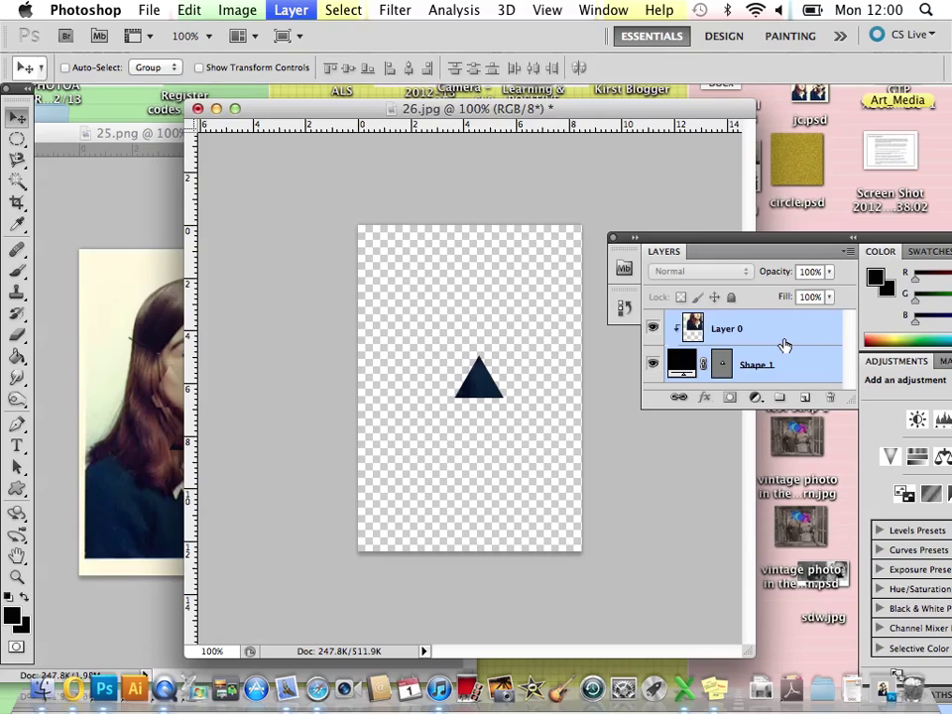
drag(410, 400, 208, 360)
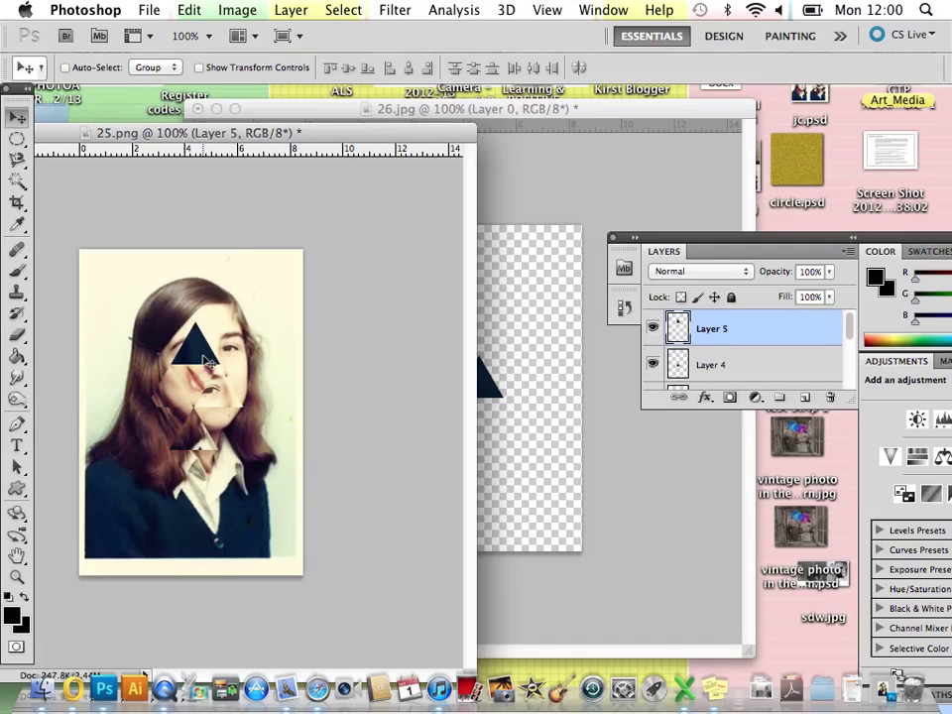
Undo the navy triangle's merge in 26.jpg and shift the photo to frame the forehead and inner corners of both eyes.
click(535, 208)
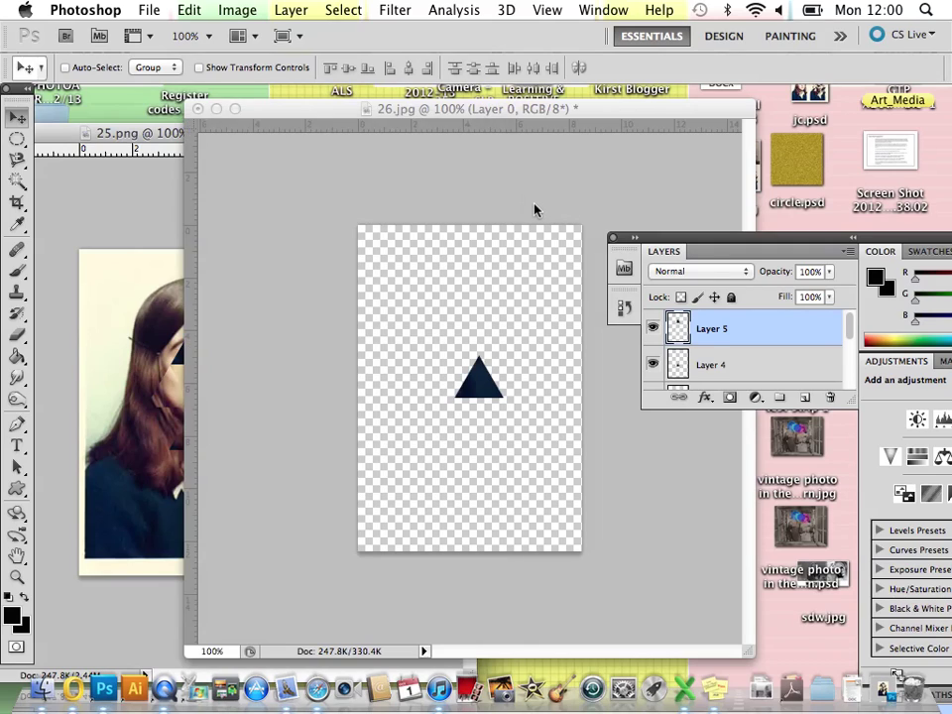
click(149, 10)
mouse_move(188, 10)
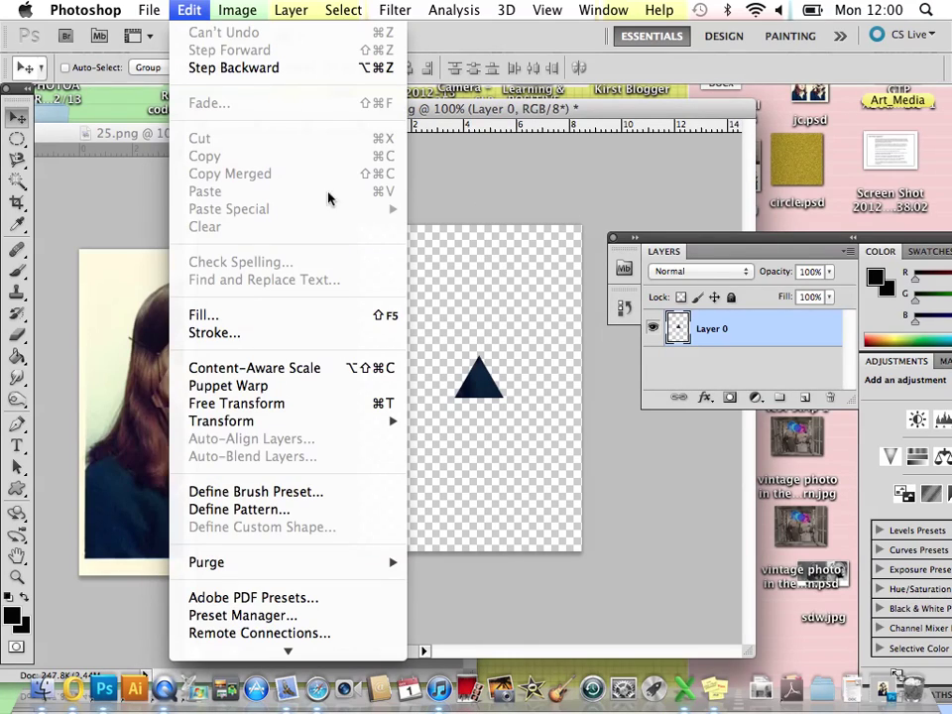
click(234, 67)
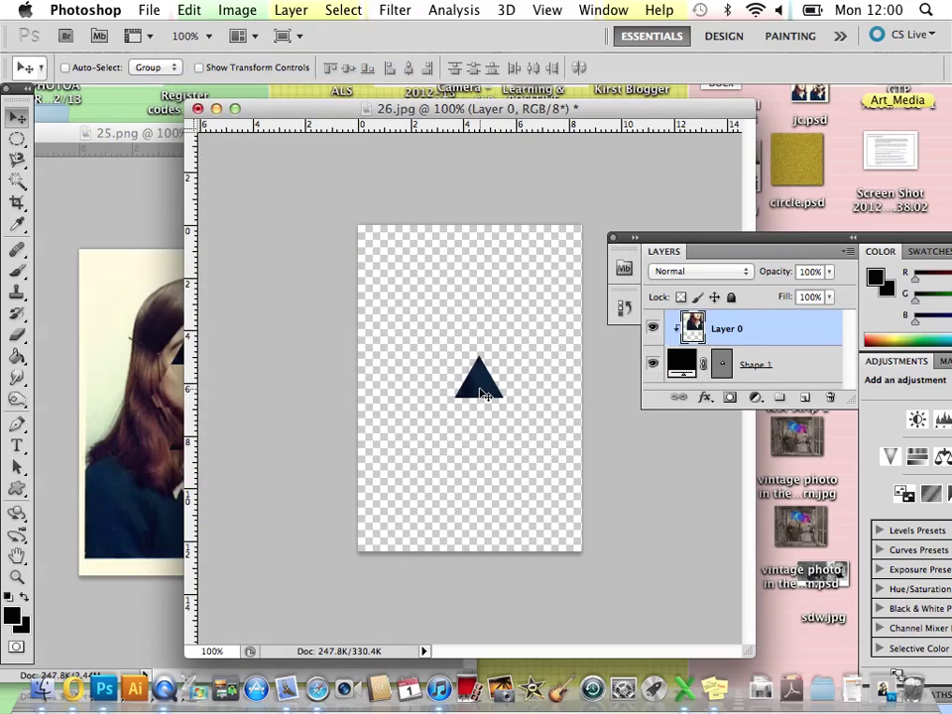
drag(481, 365, 442, 563)
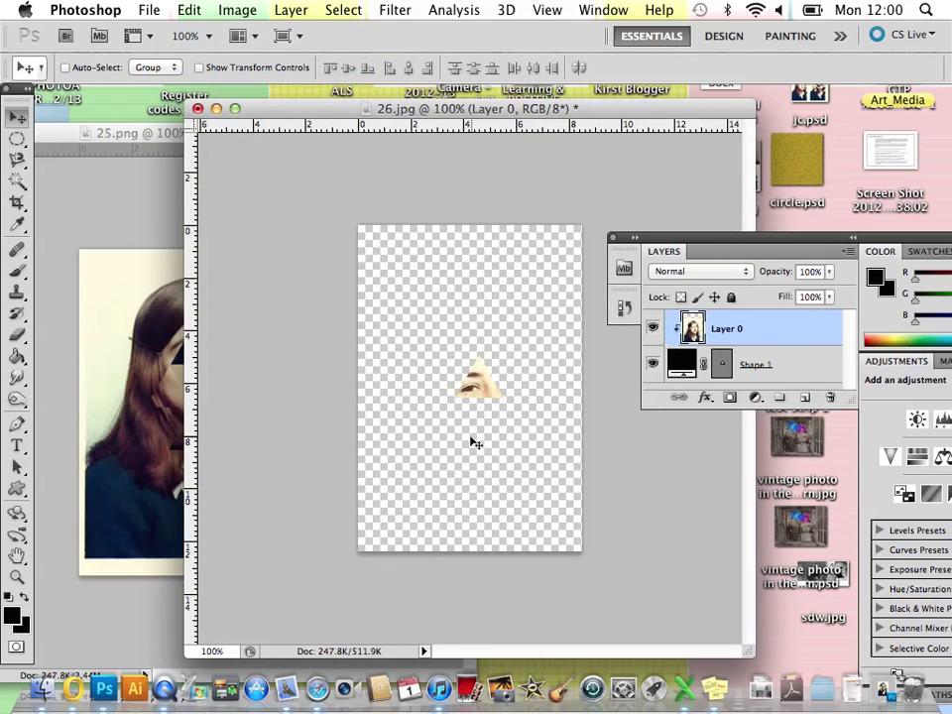
mouse_move(473, 394)
mouse_down()
mouse_move(480, 388)
mouse_move(470, 395)
mouse_up()
Merge Layer 0 with Shape 1 and bring the forehead-and-eyes triangle into 25.png above the navy triangle.
shift+click(774, 366)
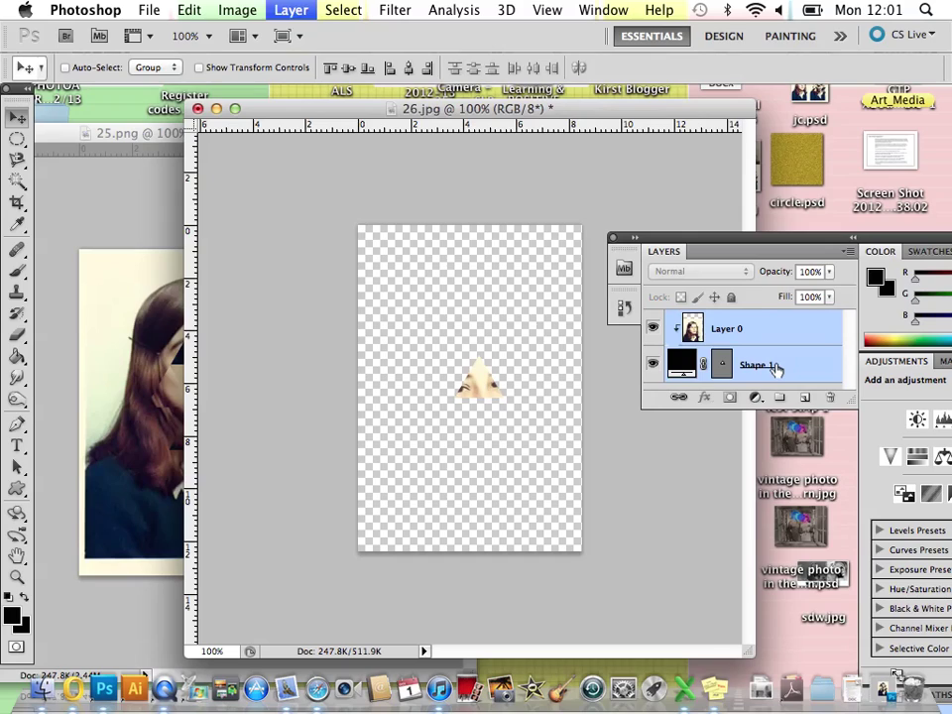
key(super+e)
drag(136, 382, 189, 332)
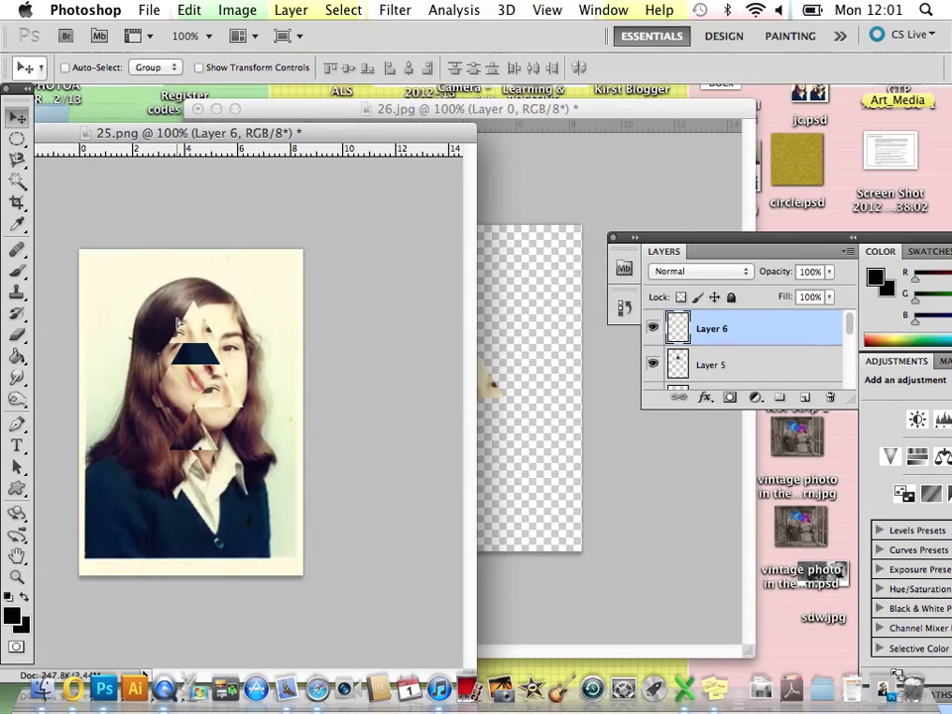
Rotate the forehead-and-eyes triangle about 61° to point downward and fit it against the hair-and-collar triangle below the cheek.
click(189, 10)
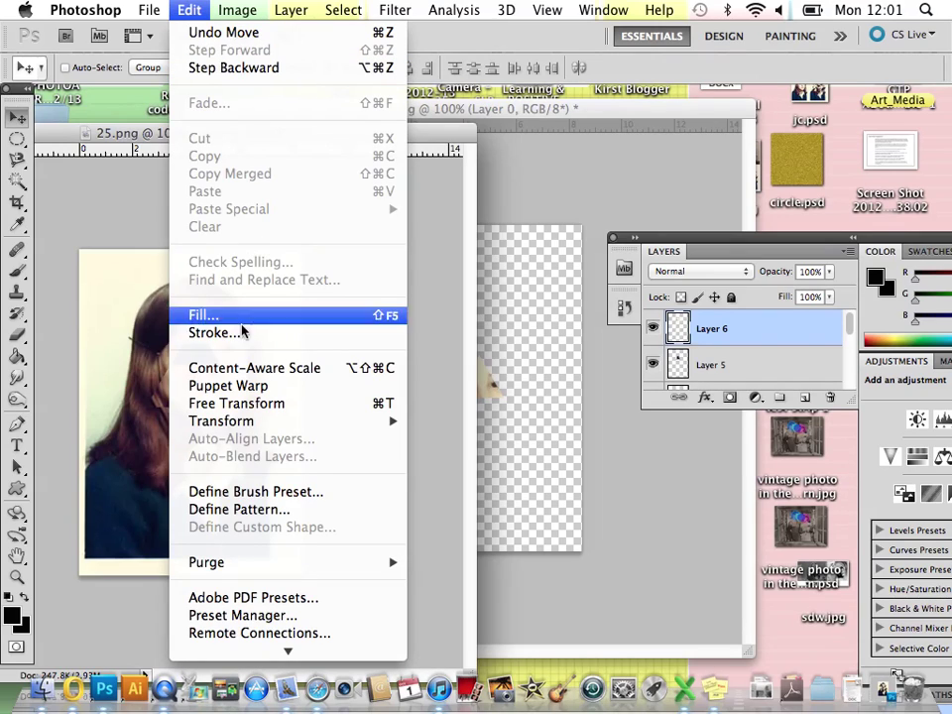
mouse_move(327, 423)
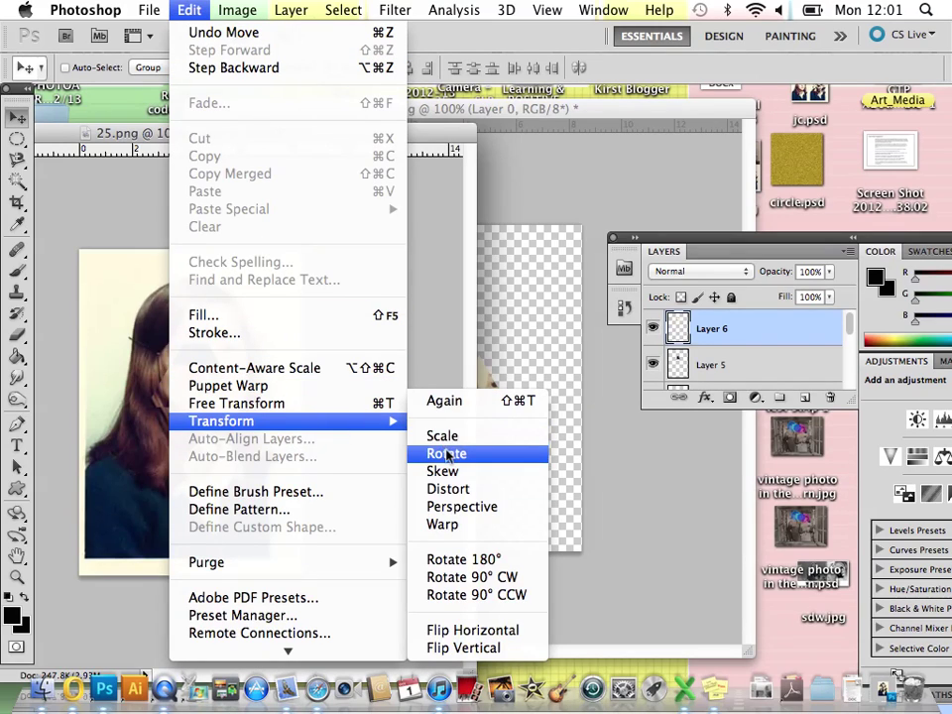
click(436, 453)
drag(240, 316, 166, 424)
drag(209, 386, 203, 384)
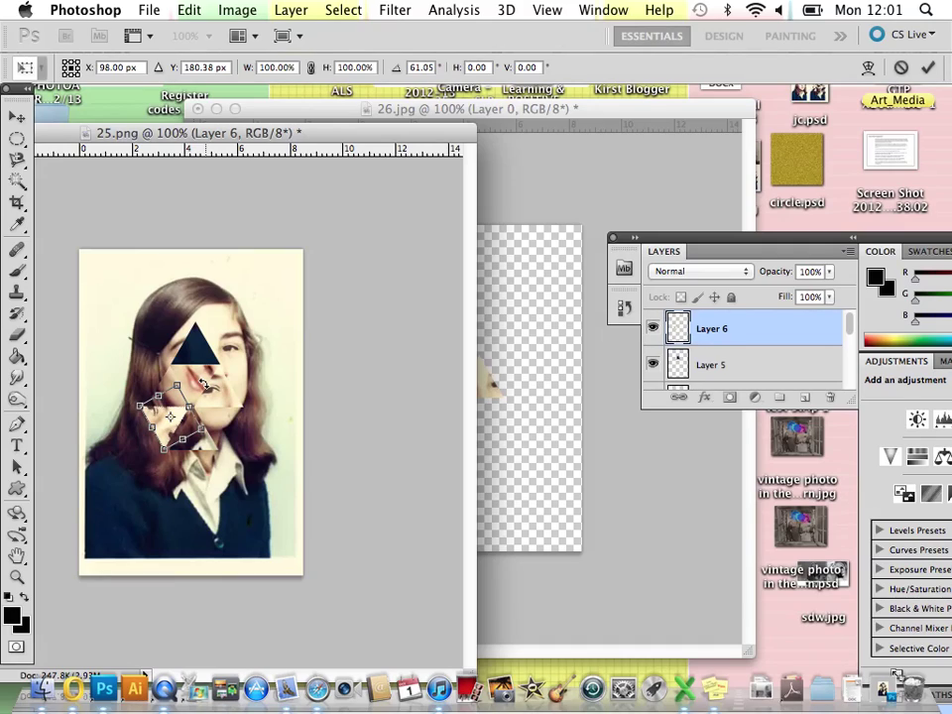
key(Return)
key(Left)
key(Left)
key(Left)
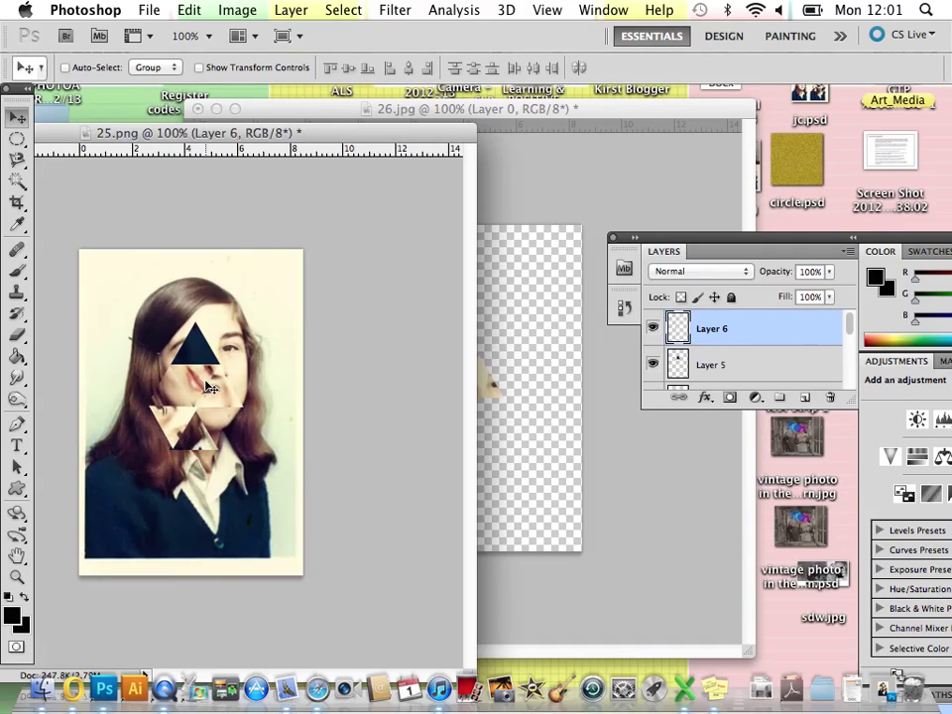
key(Left)
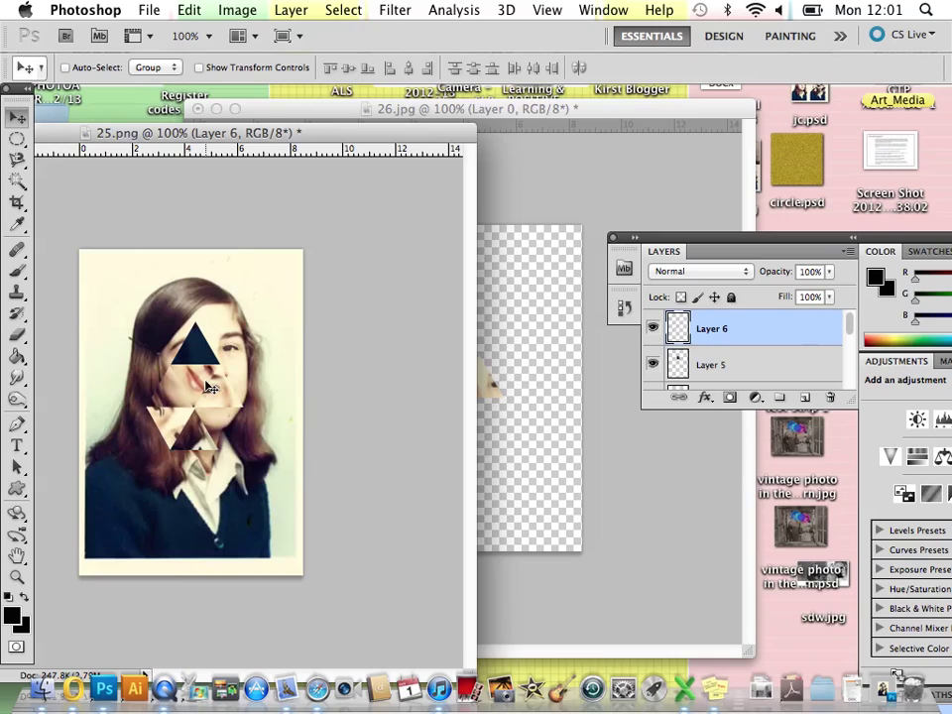
Undo the forehead-and-eyes merge in 26.jpg and shift the photo up to frame the collar tip and jumper button.
click(532, 338)
click(188, 10)
click(218, 66)
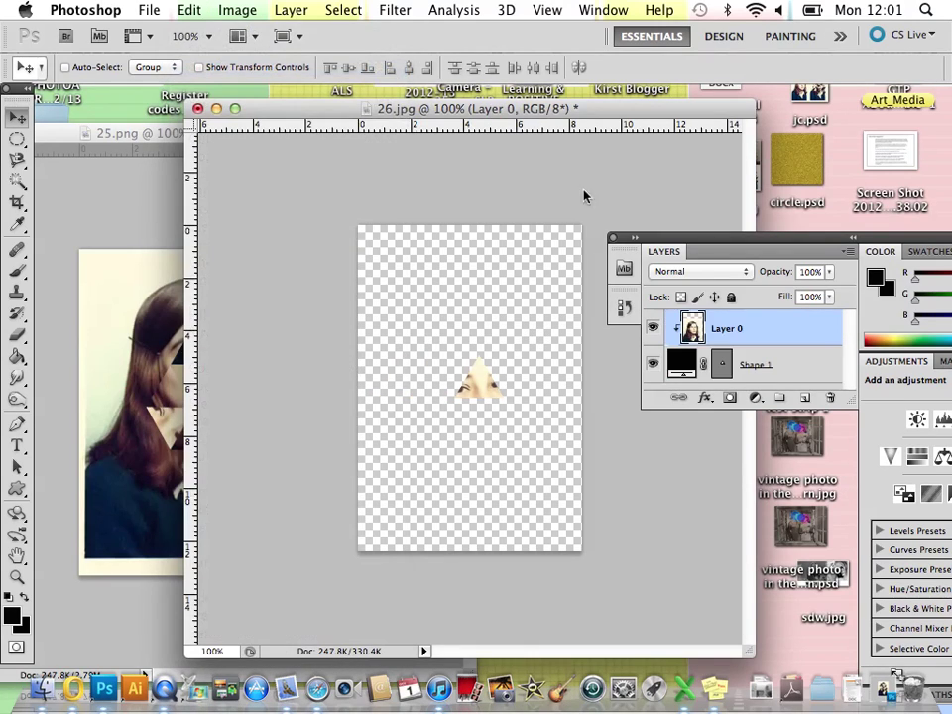
drag(478, 388, 467, 314)
Merge Layer 0 with Shape 1 and place the collar-and-button triangle on the hair beside the inverted triangle in 25.png.
shift+click(771, 363)
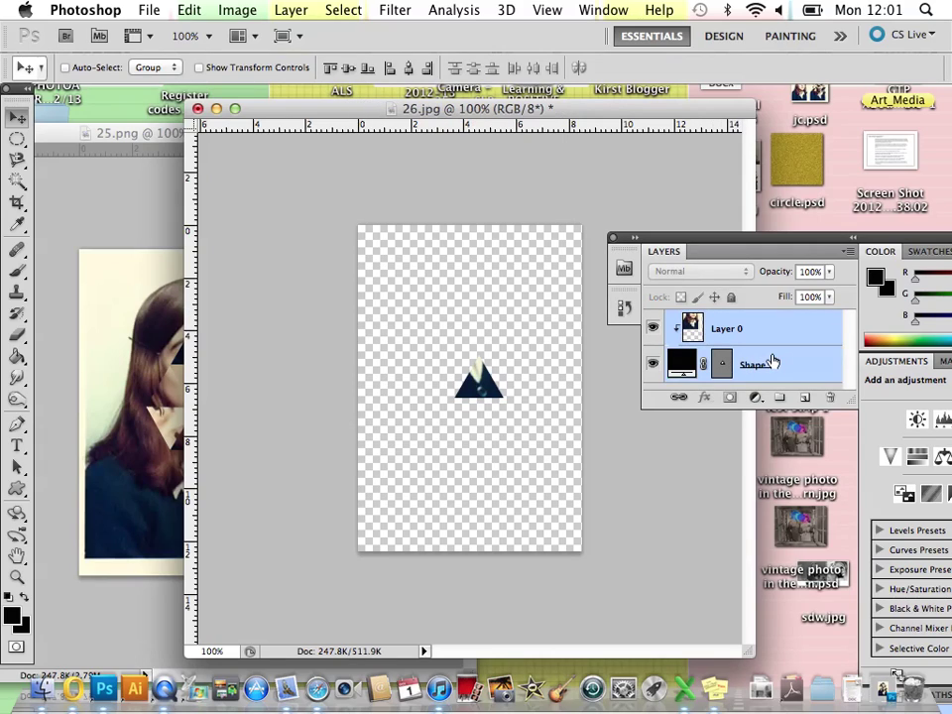
key(super+e)
drag(493, 386, 92, 326)
drag(261, 424, 158, 440)
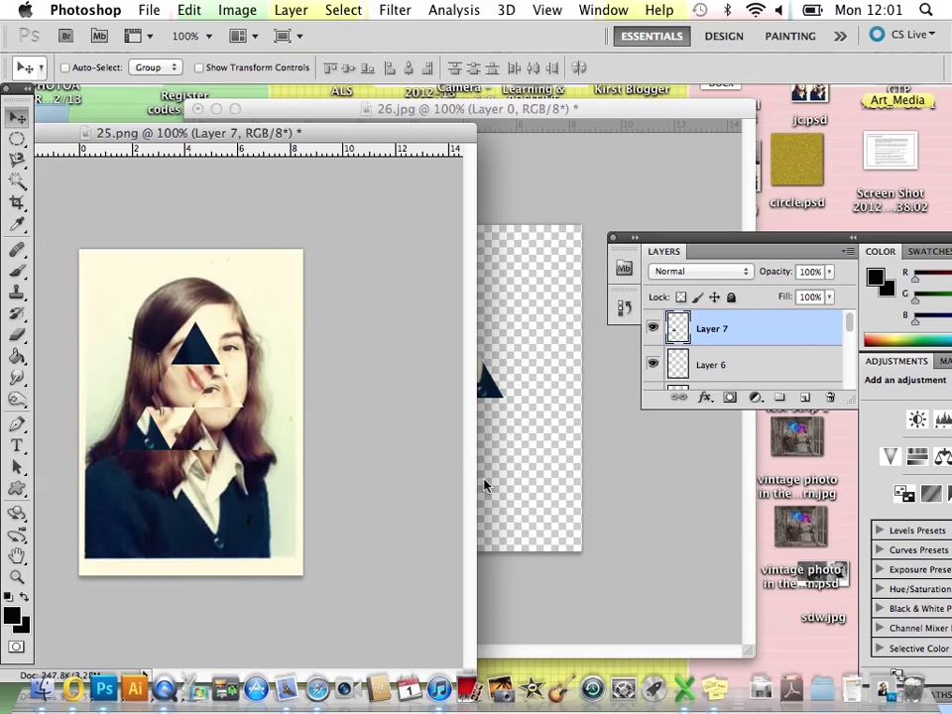
Undo the collar-and-button merge in 26.jpg and shift the photo down to frame the nose and lips.
click(527, 490)
click(188, 10)
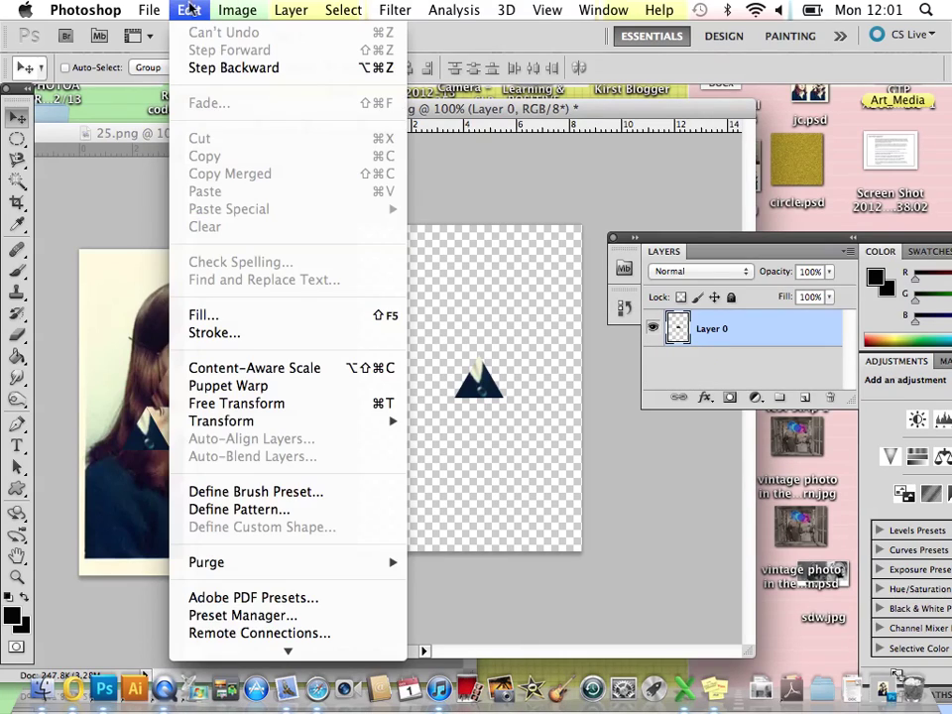
click(230, 68)
key(super+alt+g)
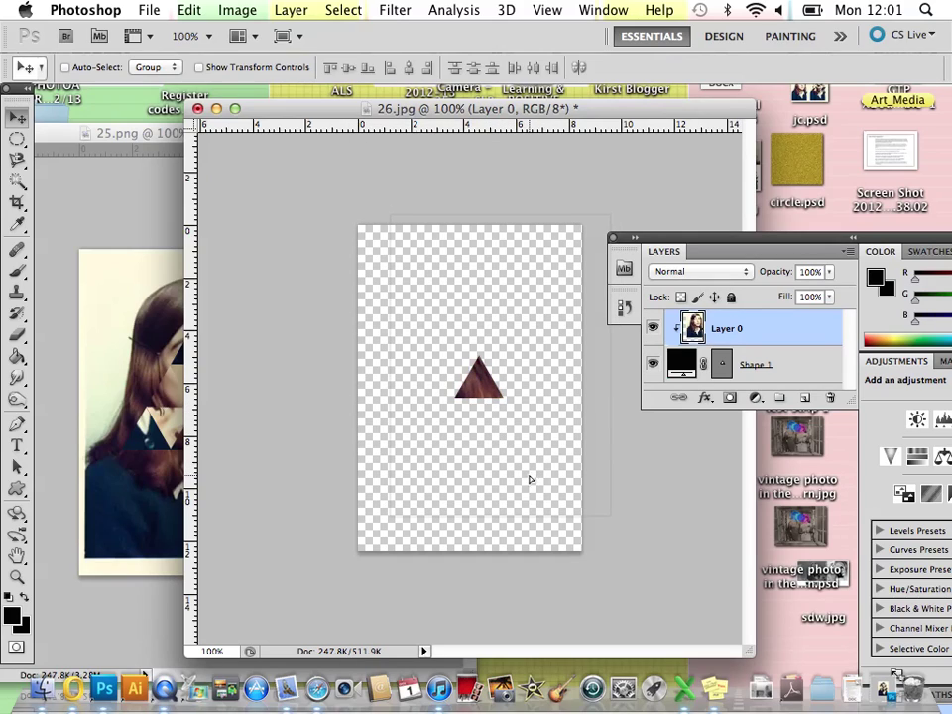
drag(514, 473, 487, 538)
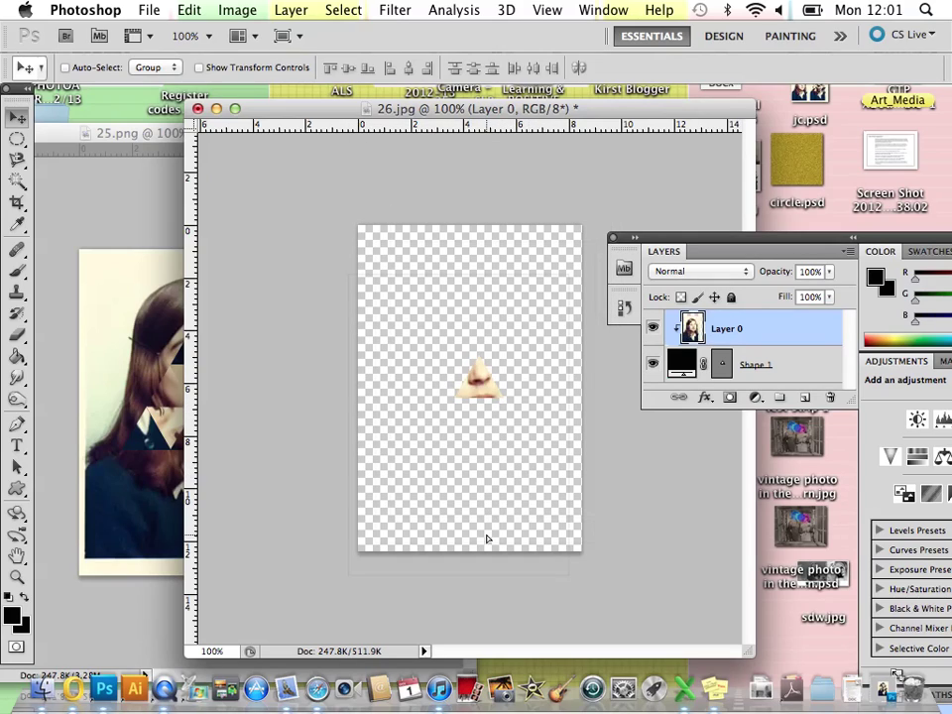
drag(487, 398, 488, 391)
Merge Layer 0 with Shape 1 and place the nose-and-lips triangle on the hair across the neck from the other fragments in 25.png.
shift+click(772, 365)
key(super+e)
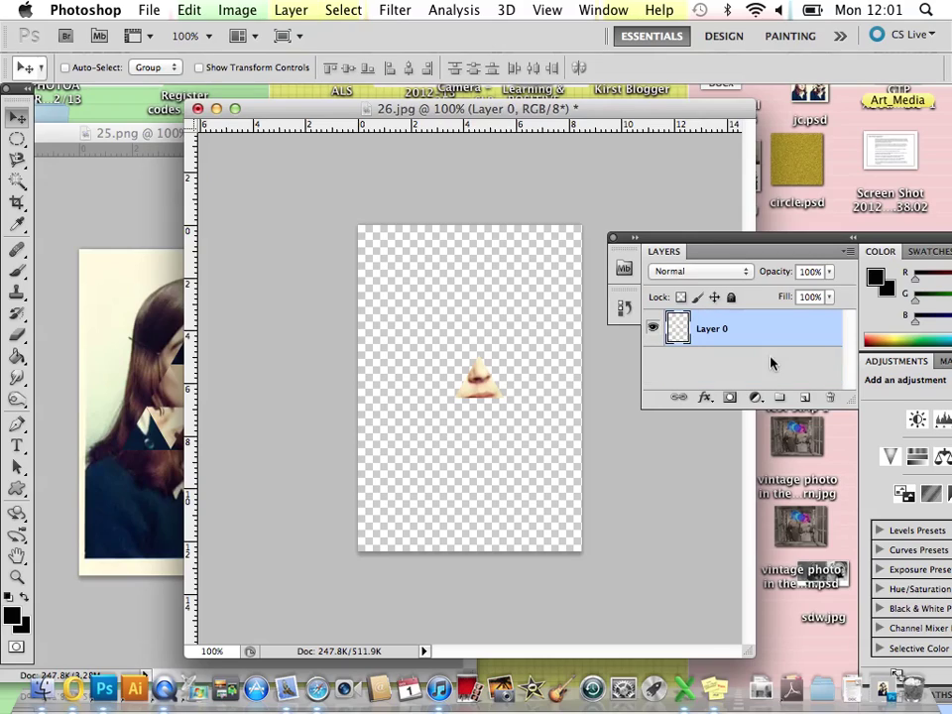
drag(478, 393, 248, 448)
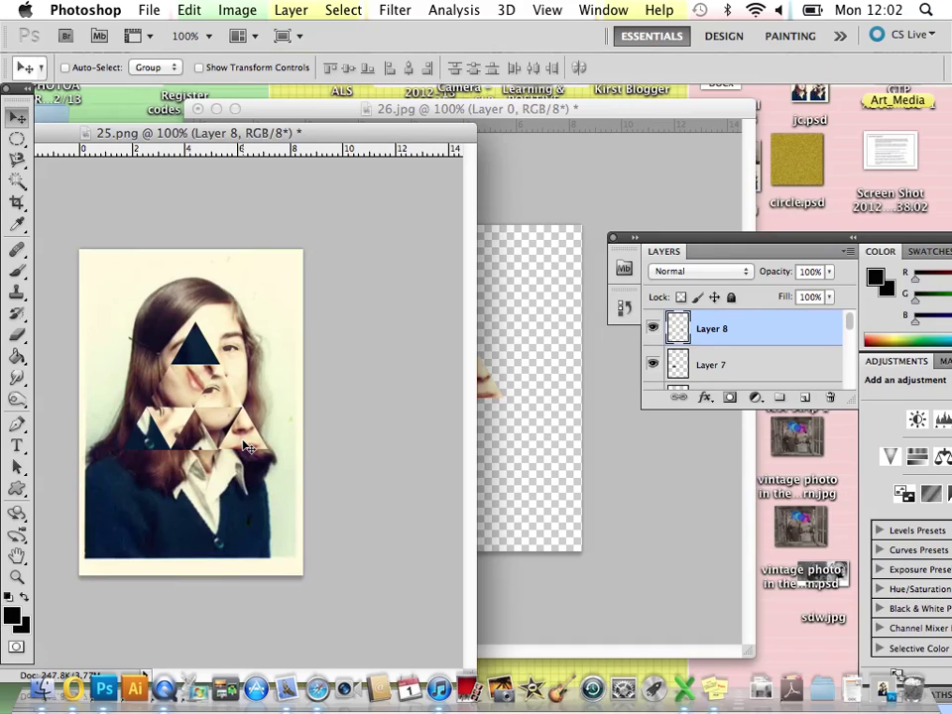
Undo the nose-and-lips merge in 26.jpg and shift the photo up and across to frame only the hair in the triangle.
click(523, 361)
click(133, 279)
click(512, 450)
click(189, 10)
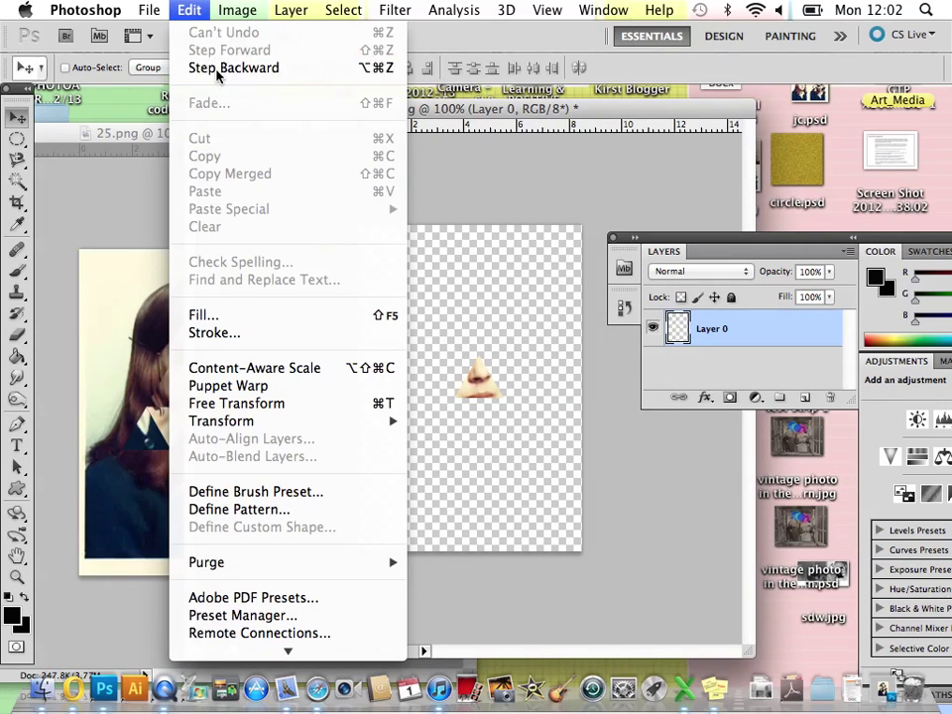
click(234, 68)
drag(472, 378, 526, 318)
drag(407, 111, 372, 129)
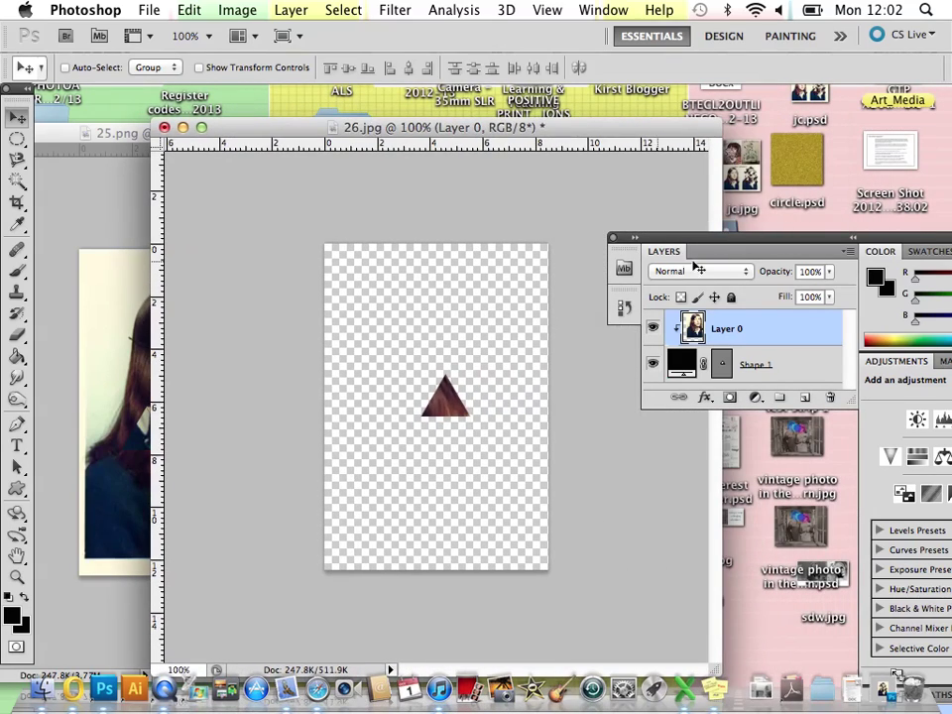
Merge Layer 0 with Shape 1 in 26.jpg and place the hair triangle over the neck in 25.png.
shift+click(793, 370)
key(super+e)
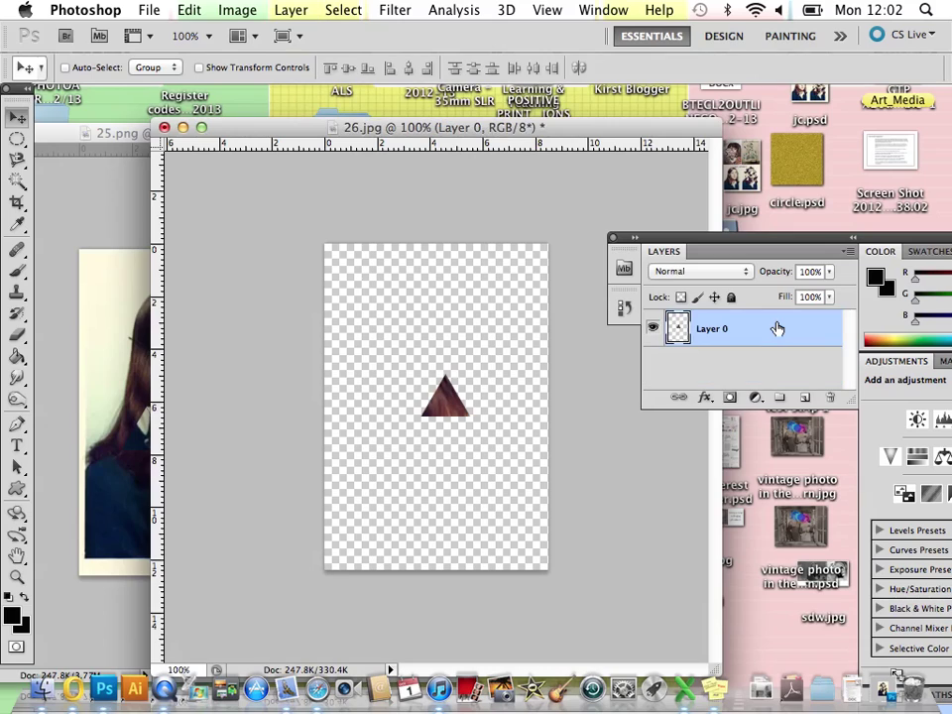
drag(387, 127, 529, 140)
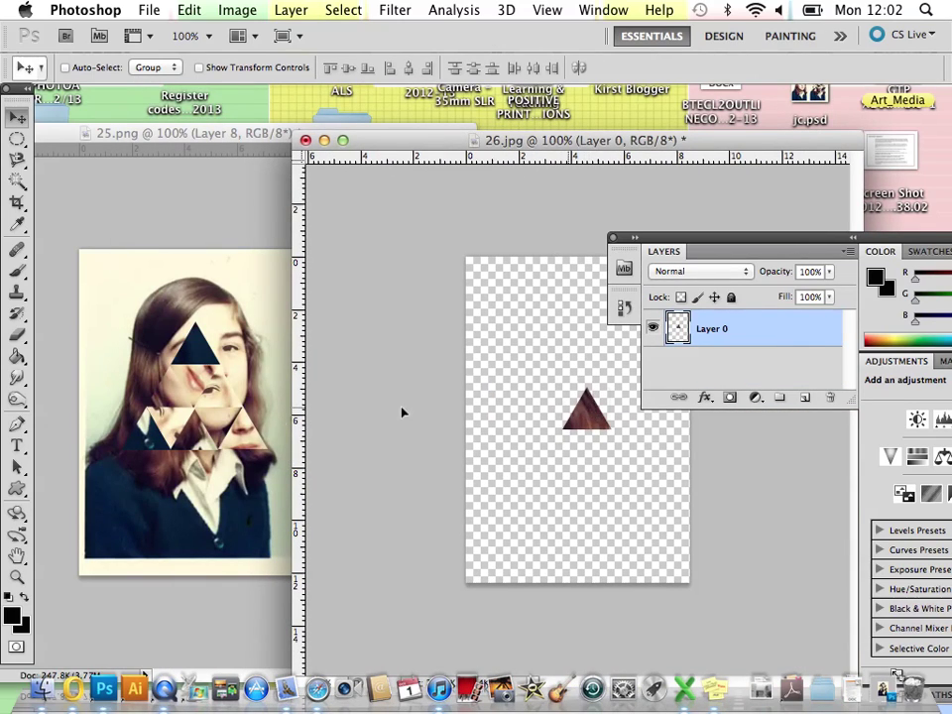
drag(210, 421, 212, 423)
Rotate the hair triangle about 60° and fit it point-down into the gap beside the nose-and-lips triangle.
click(188, 10)
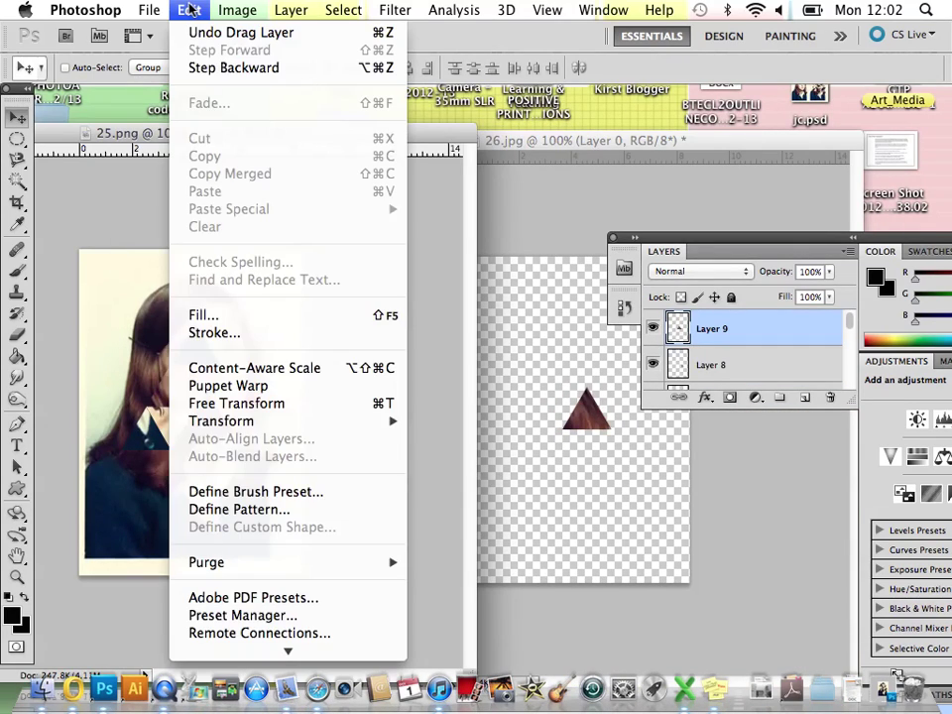
mouse_move(304, 425)
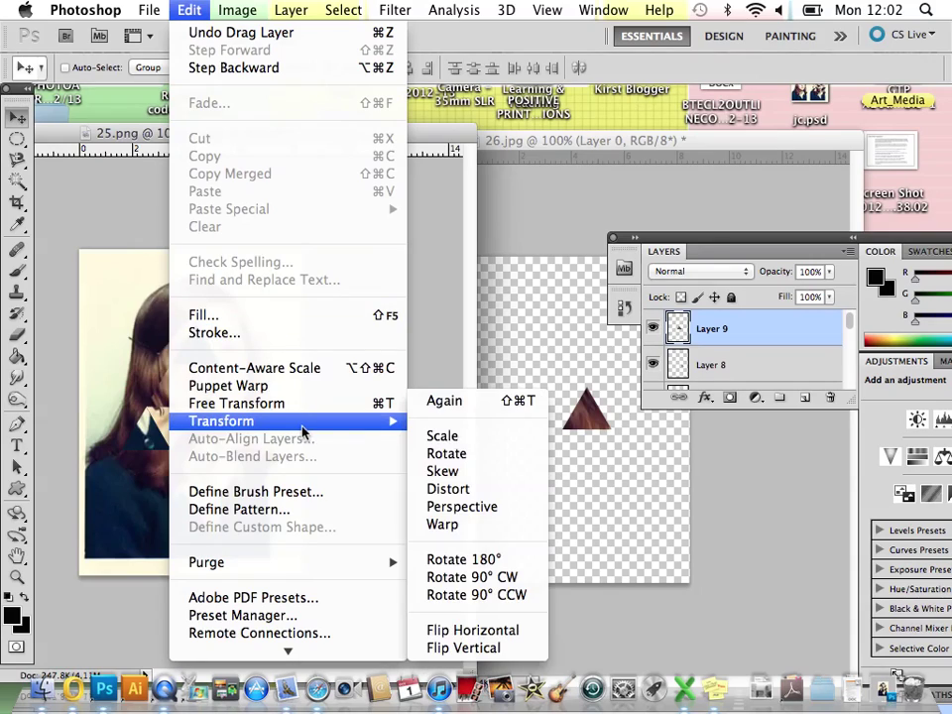
click(437, 454)
drag(216, 342, 250, 421)
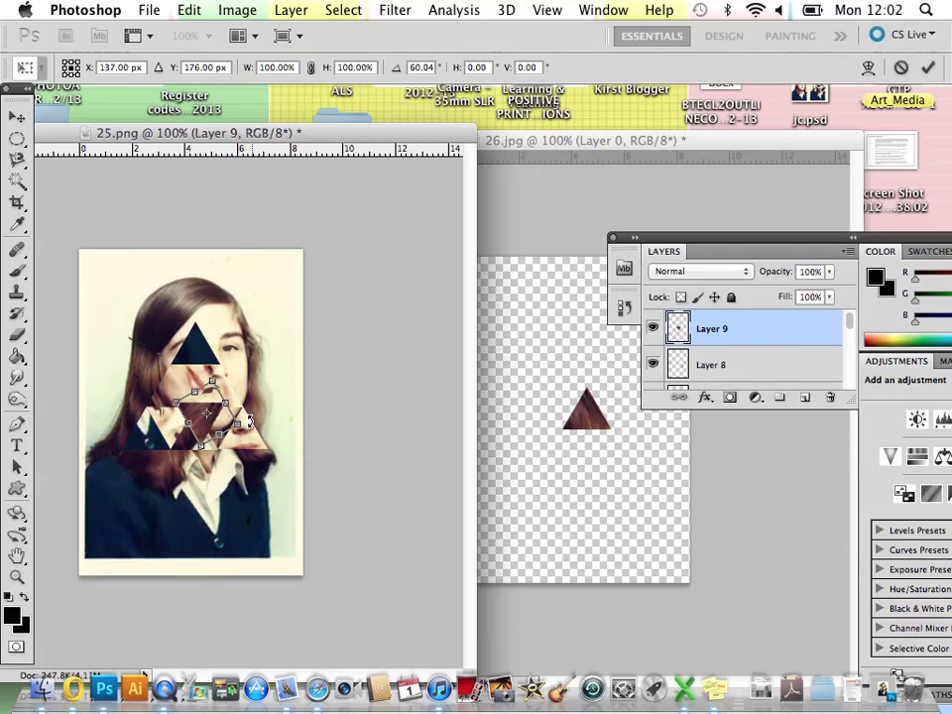
key(Return)
drag(203, 429, 224, 434)
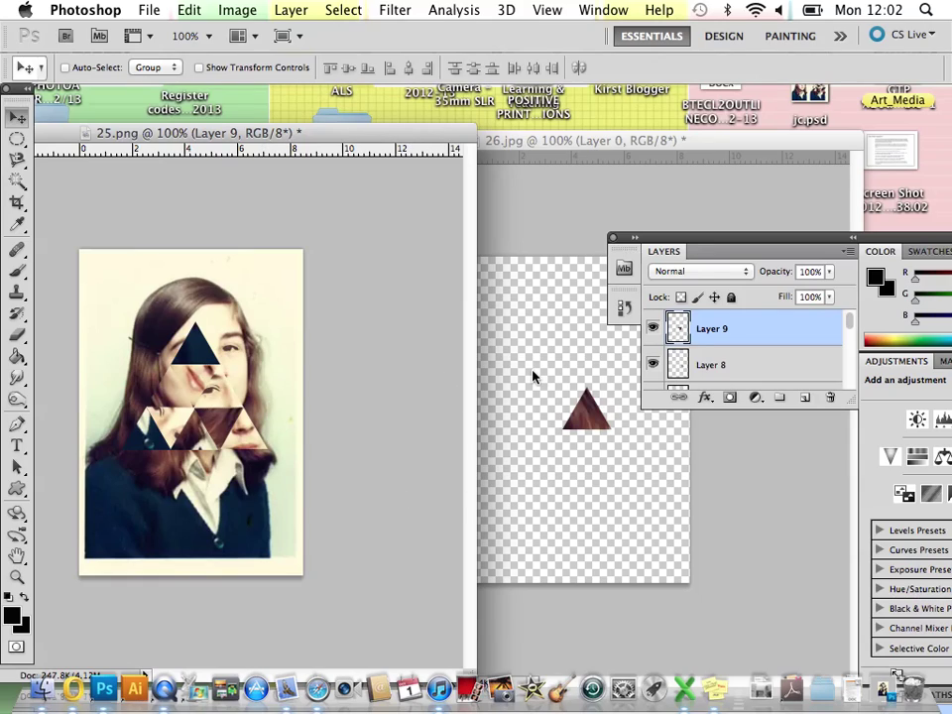
Select Layer 9 down through Layer 1 in 25.png and merge all the triangle fragments into one layer.
shift+click(760, 364)
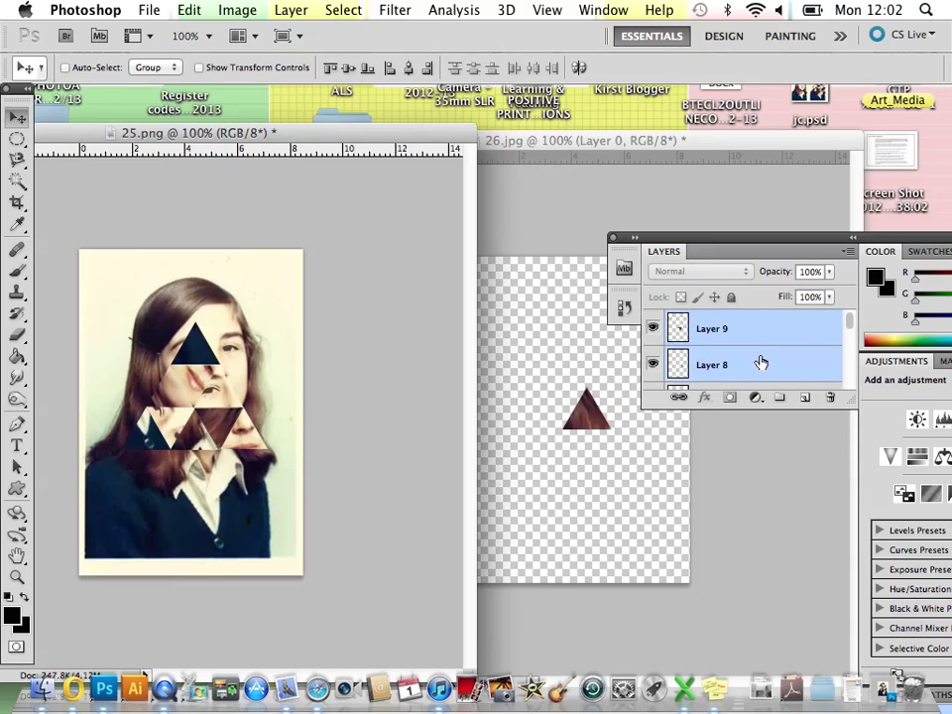
scroll(761, 364, down, 3)
shift+click(760, 364)
scroll(761, 363, down, 2)
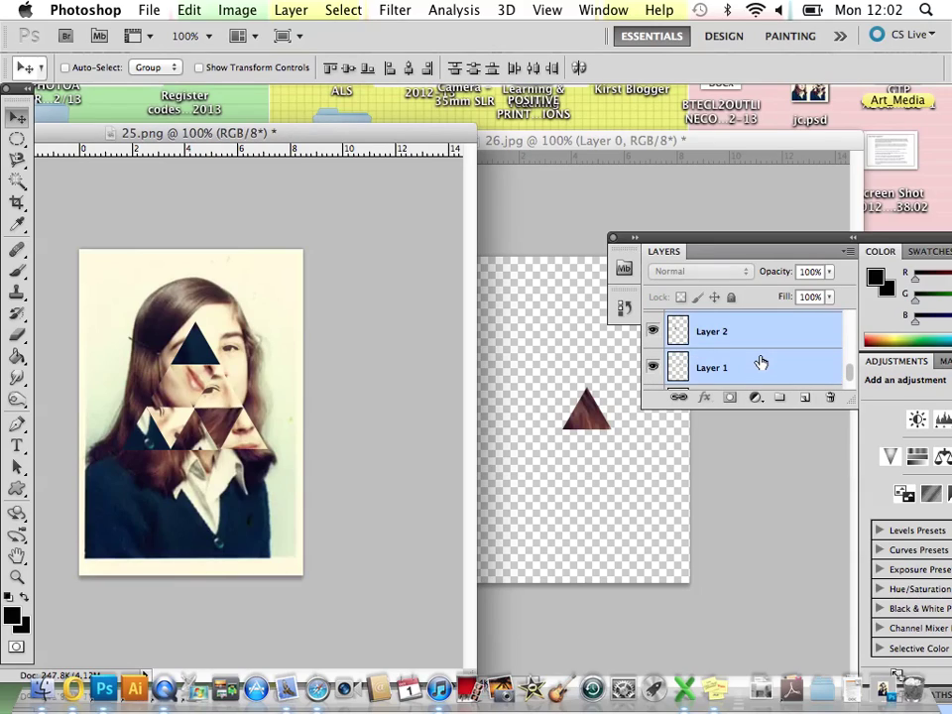
scroll(760, 364, down, 1)
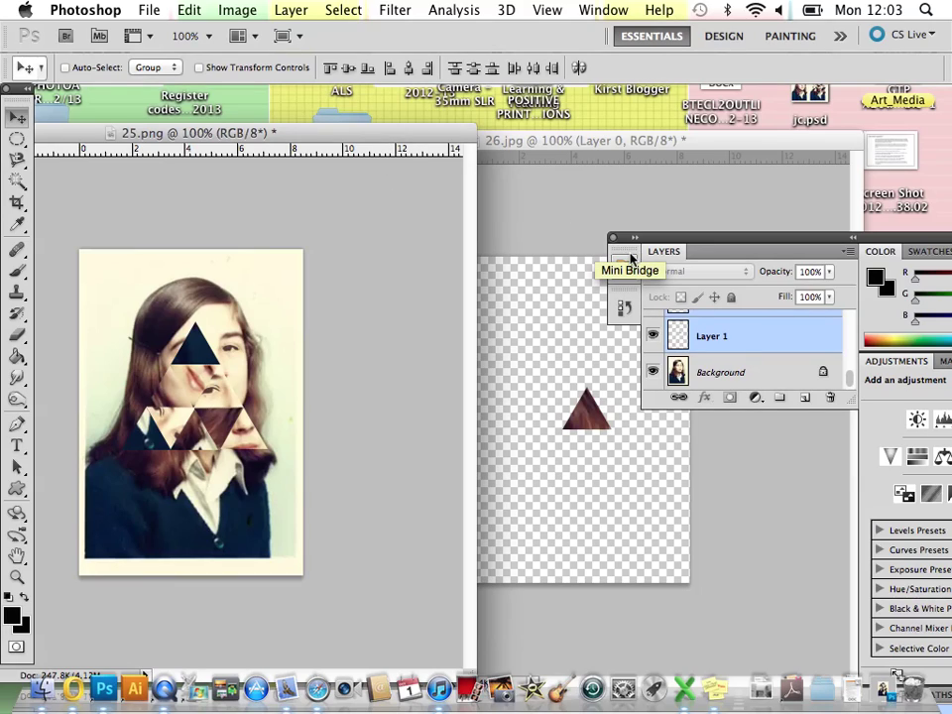
scroll(756, 365, up, 3)
shift+click(755, 365)
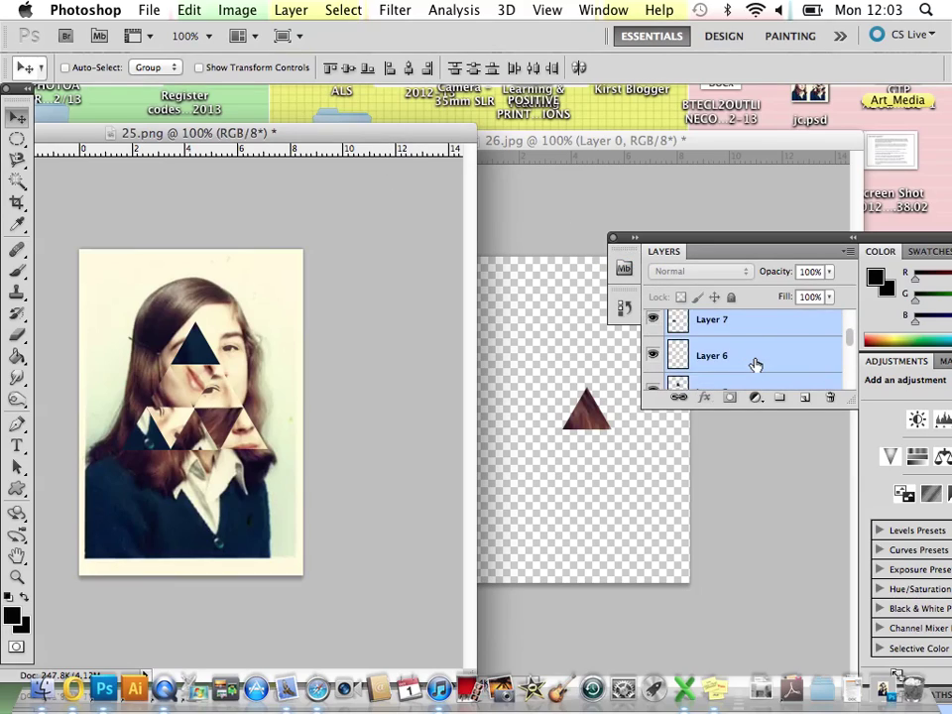
scroll(755, 365, down, 3)
key(super+e)
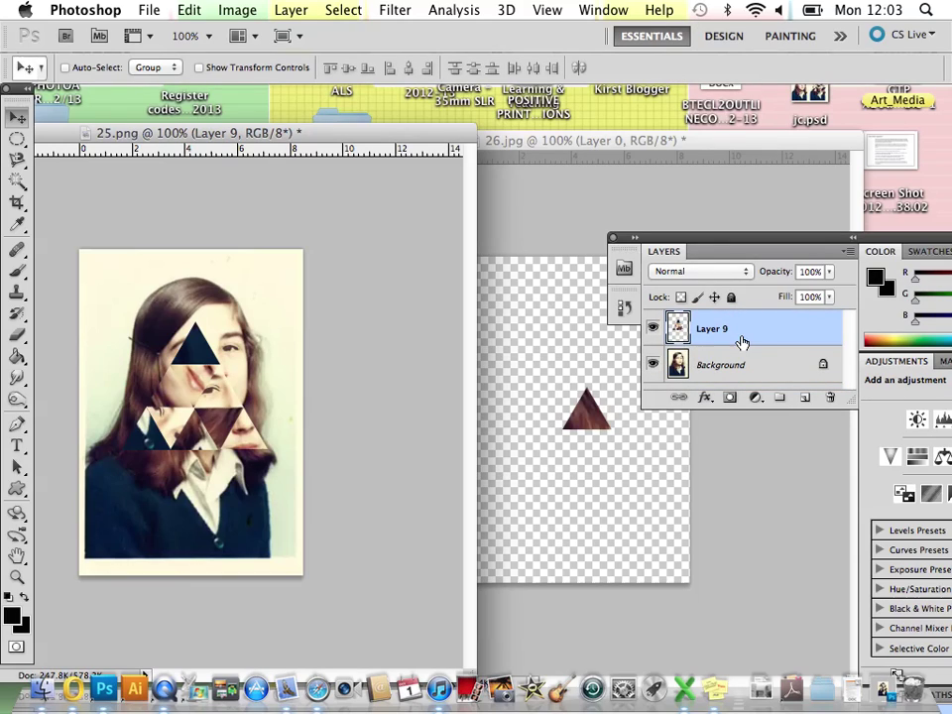
Scale up the merged triangle cluster on Layer 9 slightly and move it higher over the face.
click(190, 10)
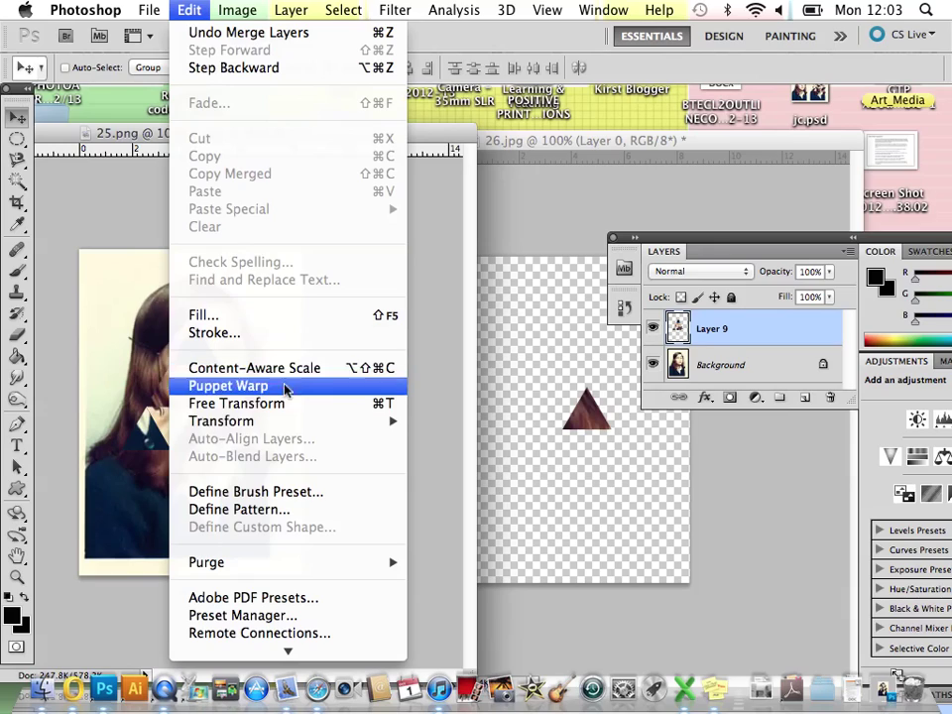
mouse_move(310, 425)
click(436, 441)
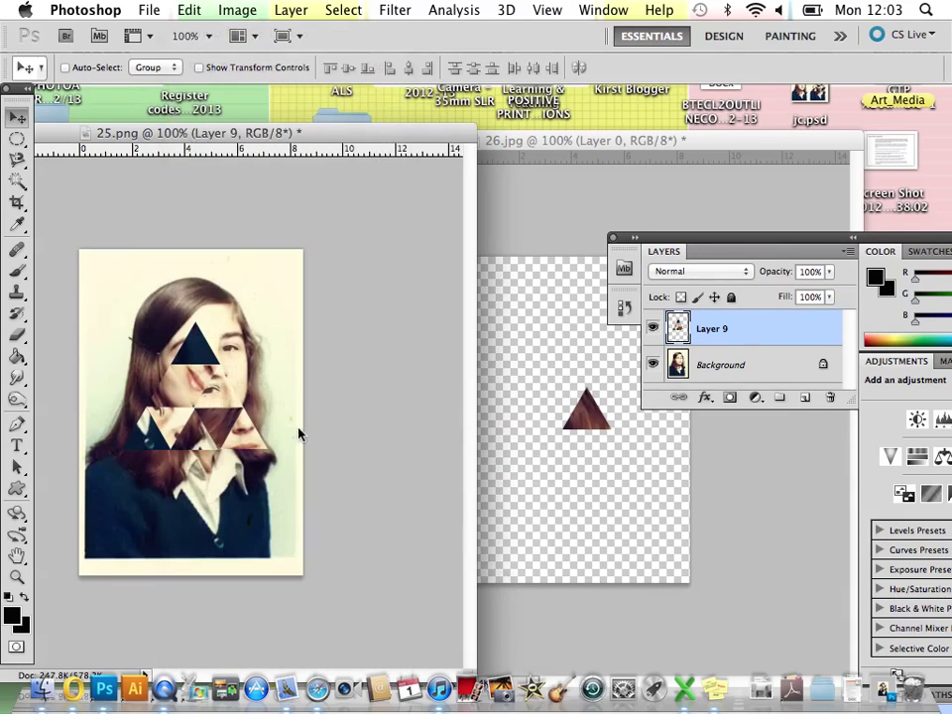
mouse_move(266, 451)
mouse_down()
mouse_move(303, 485)
mouse_move(265, 454)
mouse_move(255, 461)
mouse_move(276, 455)
mouse_up()
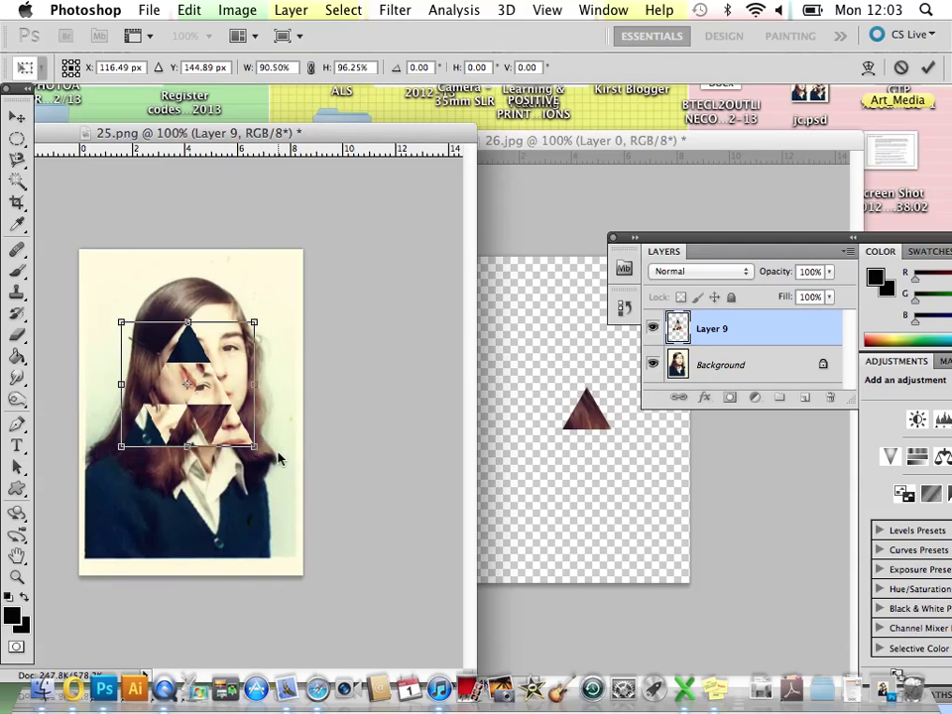
click(189, 10)
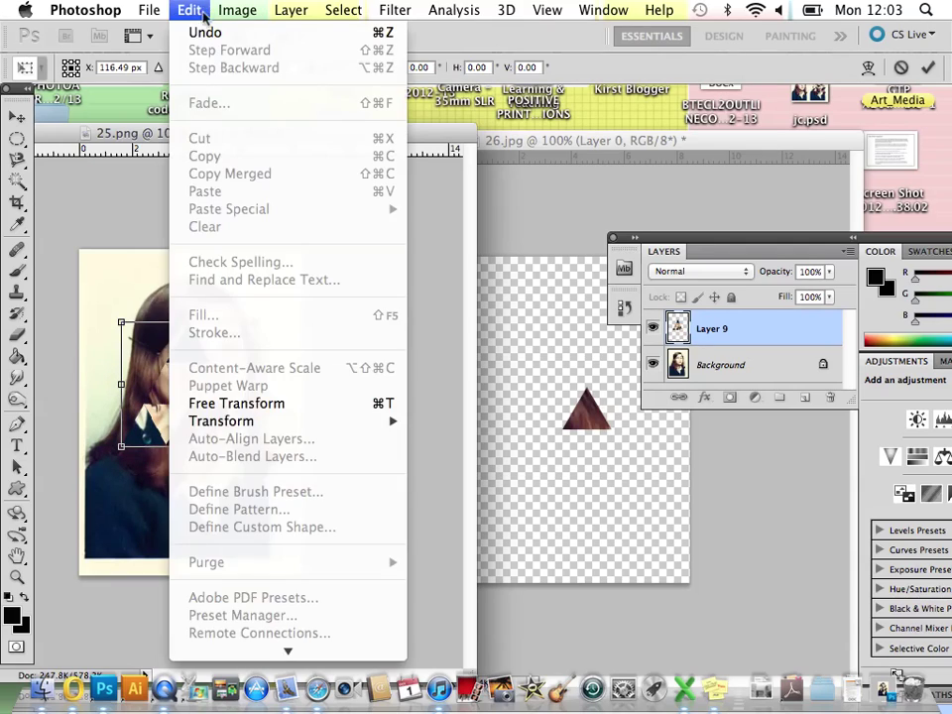
click(206, 30)
mouse_move(256, 439)
mouse_down()
mouse_move(285, 477)
mouse_move(236, 426)
mouse_move(254, 426)
mouse_up()
key(Return)
Rotate the triangle cluster 60° clockwise and shift it sideways to cover the centre of the face.
click(204, 9)
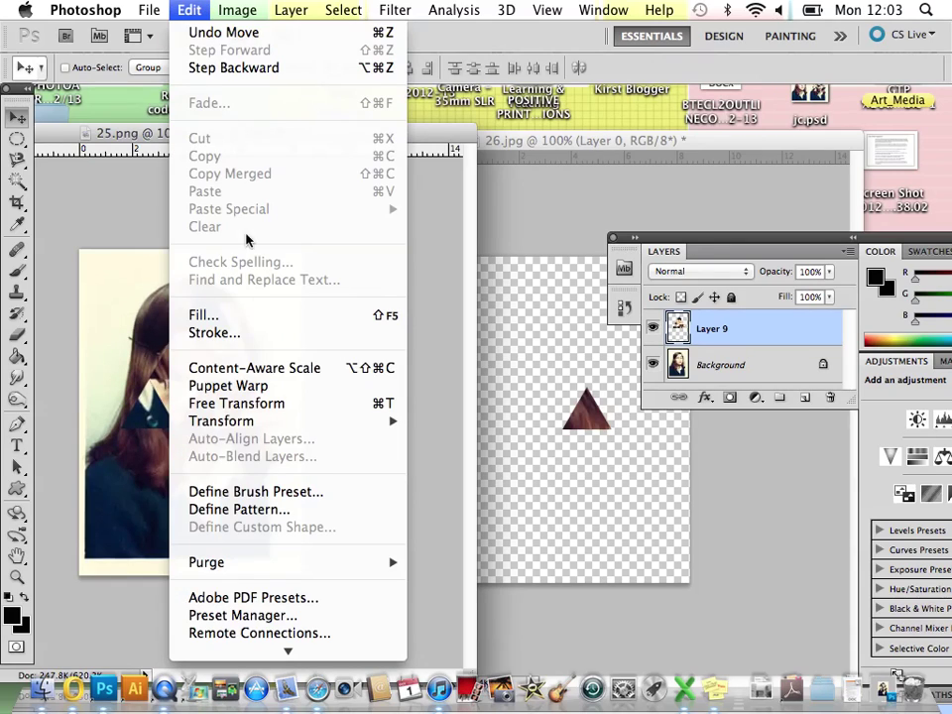
mouse_move(320, 425)
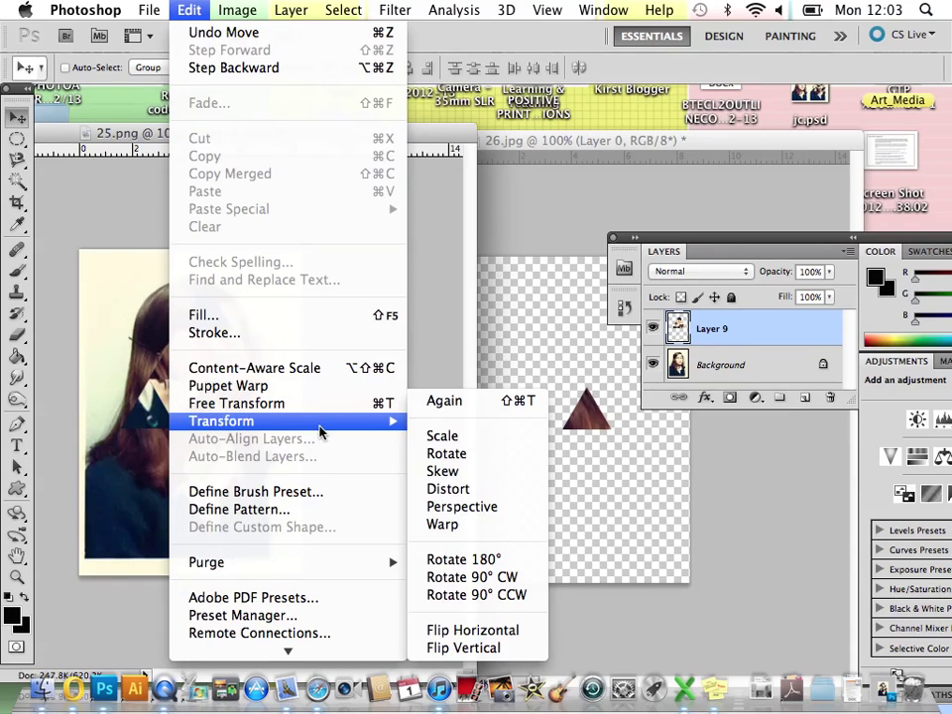
click(446, 454)
drag(295, 281, 290, 386)
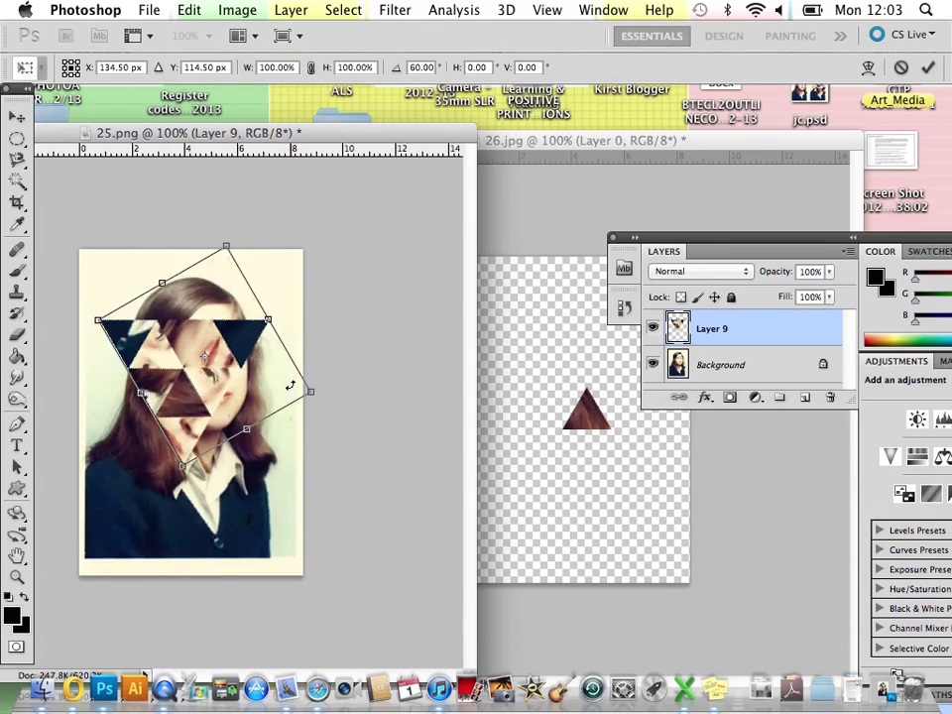
key(Return)
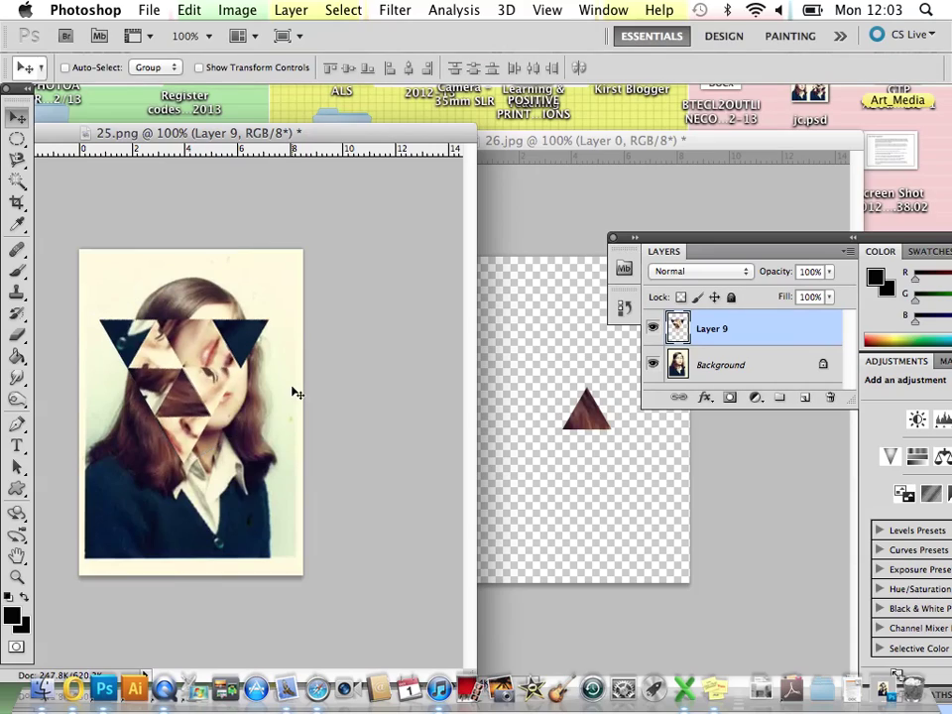
mouse_move(159, 399)
mouse_down()
mouse_move(190, 392)
mouse_move(178, 382)
mouse_move(175, 399)
mouse_up()
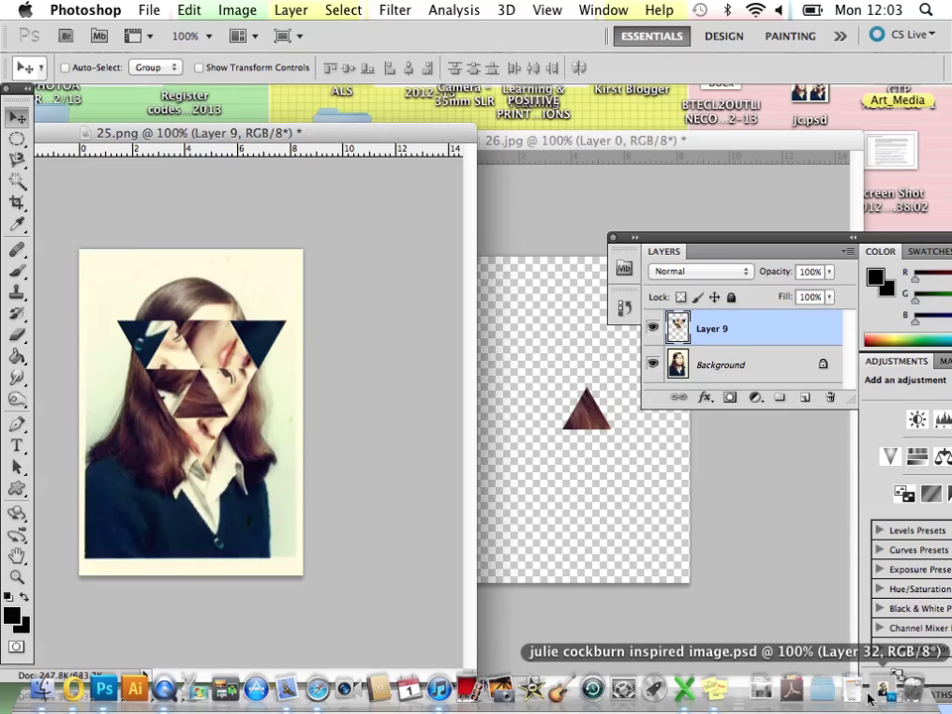
Bring up the minimised julie cockburn inspired image.psd to view the completed triangle collage.
click(895, 682)
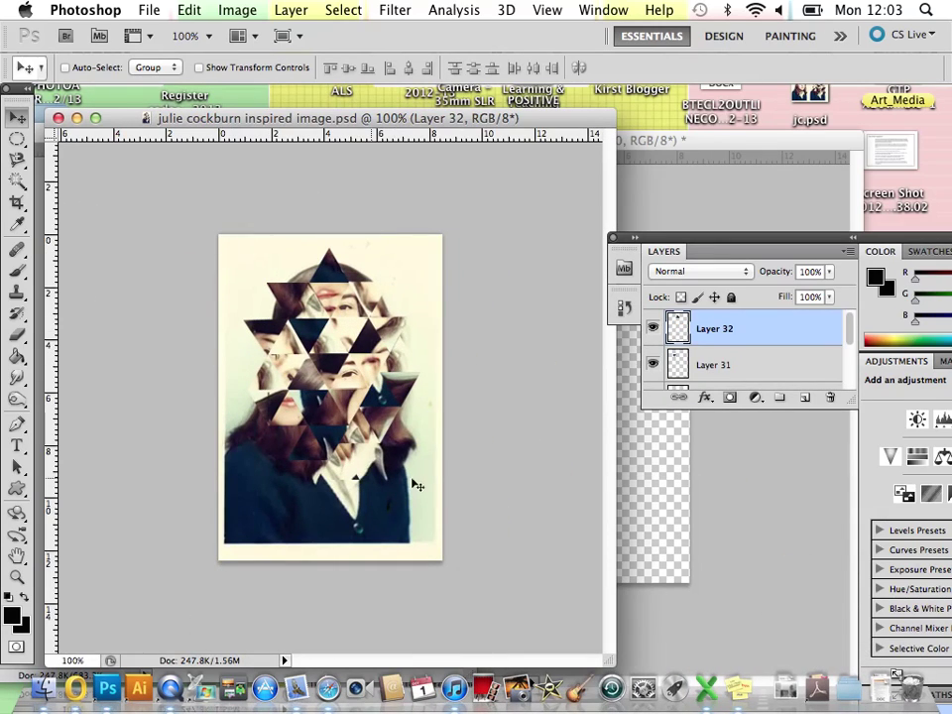